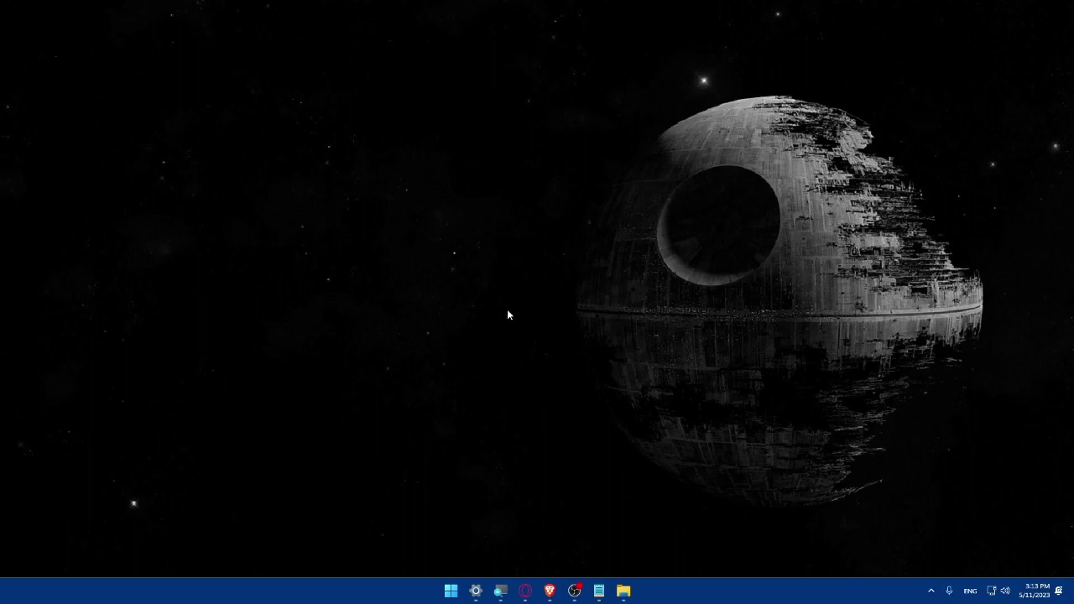
Step: Launch the Brave browser from the taskbar
{"action": "left_click", "coordinate": [550, 591]}
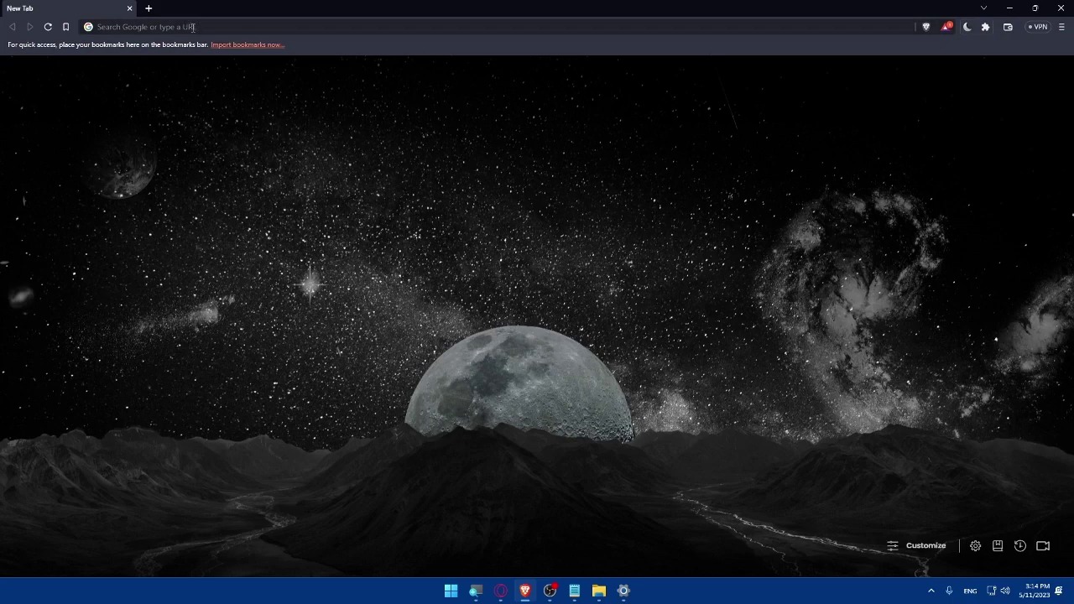
Step: Go to coinbase.com by entering coinbase in the address bar
{"action": "left_click", "coordinate": [193, 27]}
{"action": "type", "text": "coinbase.com"}
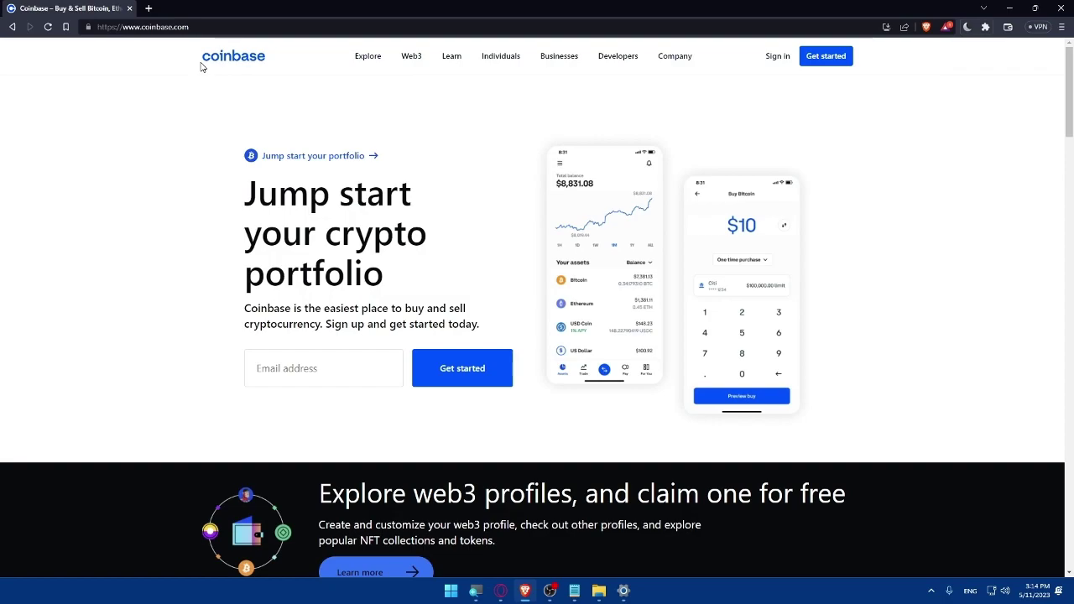
Step: Check the Coinbase sign-in page, return home, and open the Get started signup page
{"action": "left_click", "coordinate": [778, 57]}
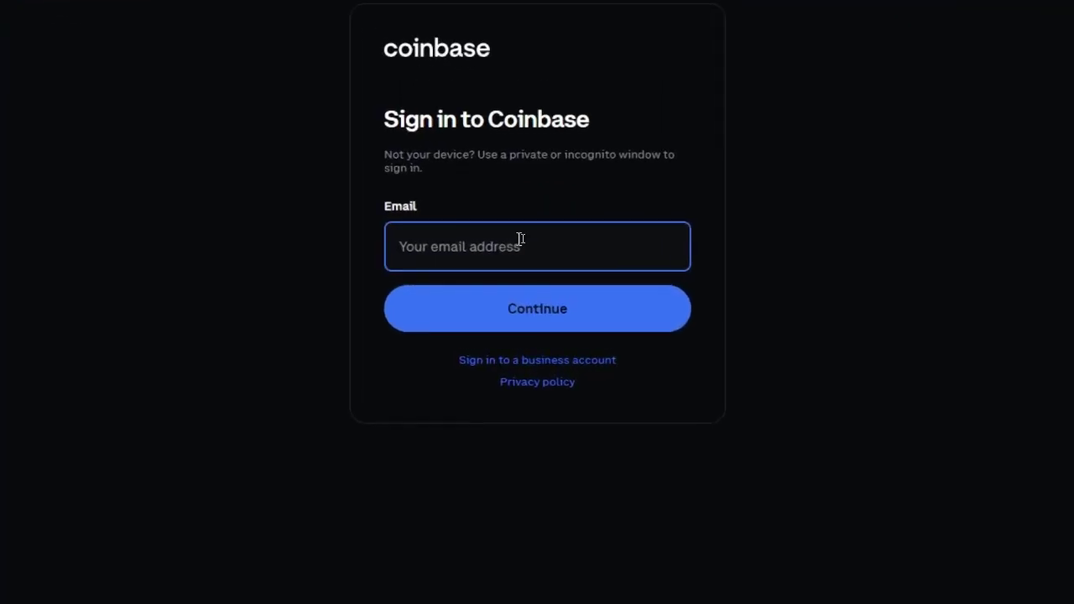
{"action": "left_click", "coordinate": [521, 239]}
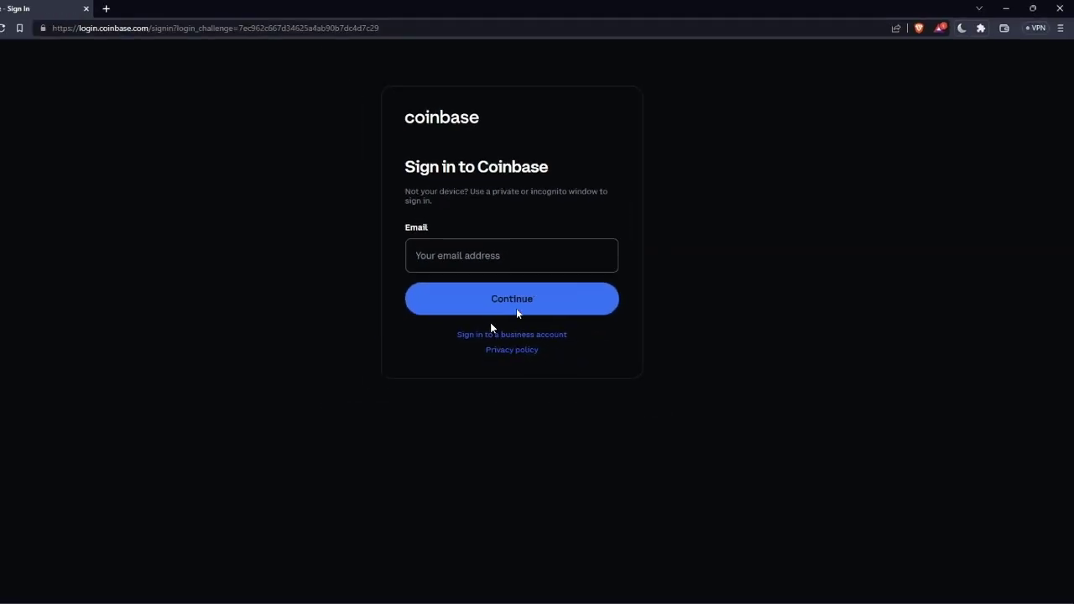
{"action": "key", "text": "alt+Left"}
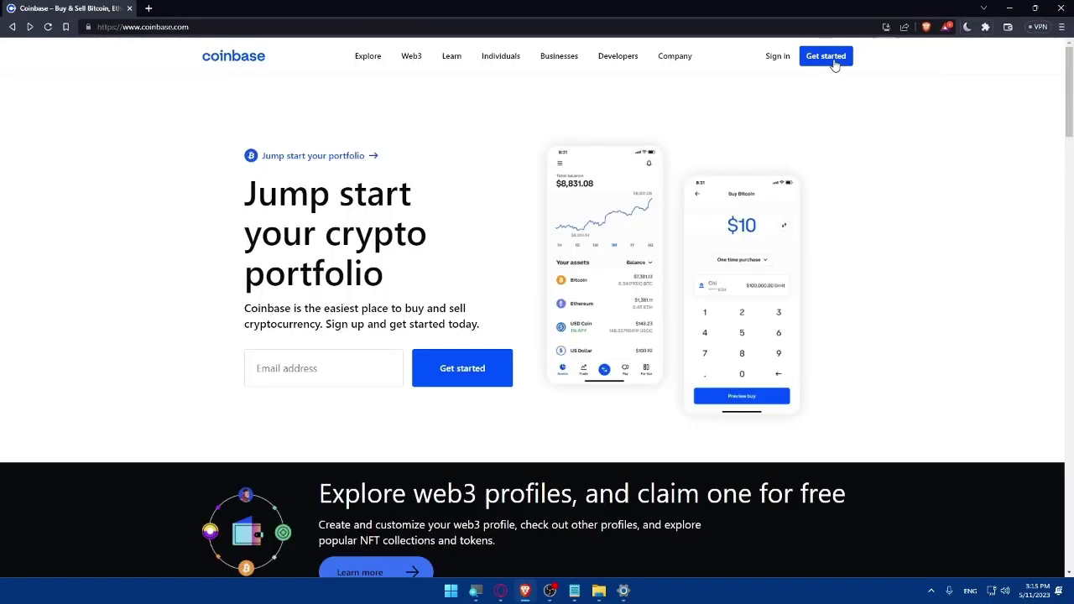
{"action": "left_click", "coordinate": [834, 61]}
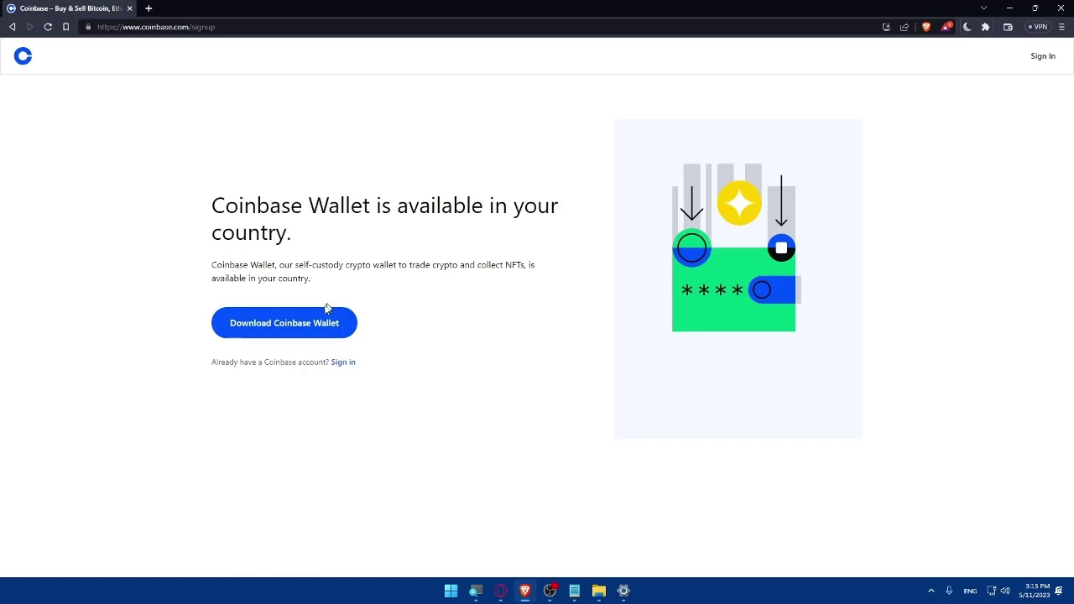
Step: Download Coinbase Wallet, install it from the Play Store in MEmu, and launch it
{"action": "left_click", "coordinate": [295, 329]}
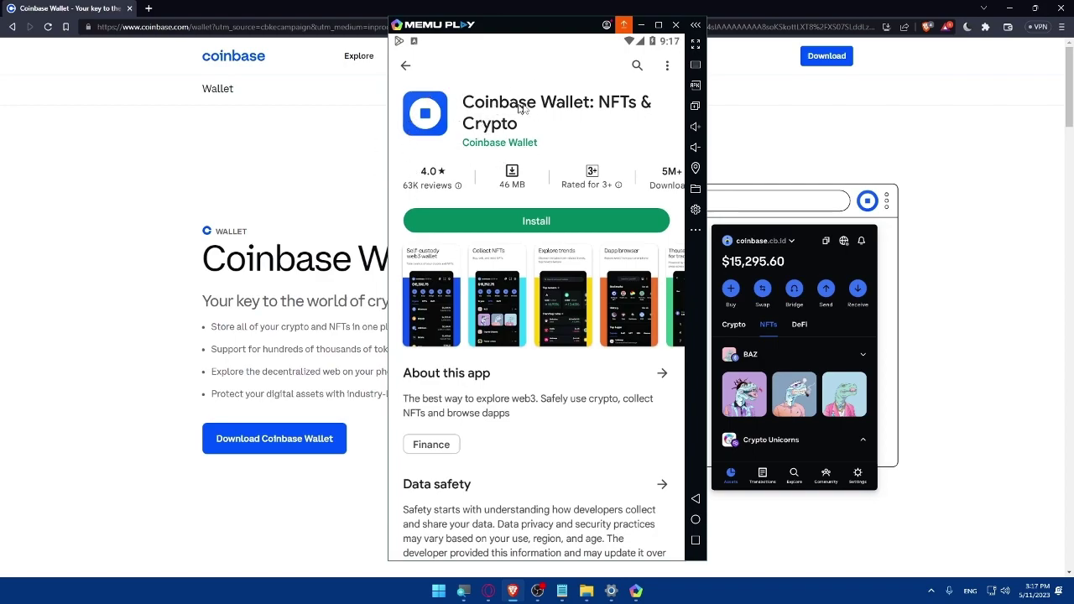
{"action": "left_click", "coordinate": [537, 218]}
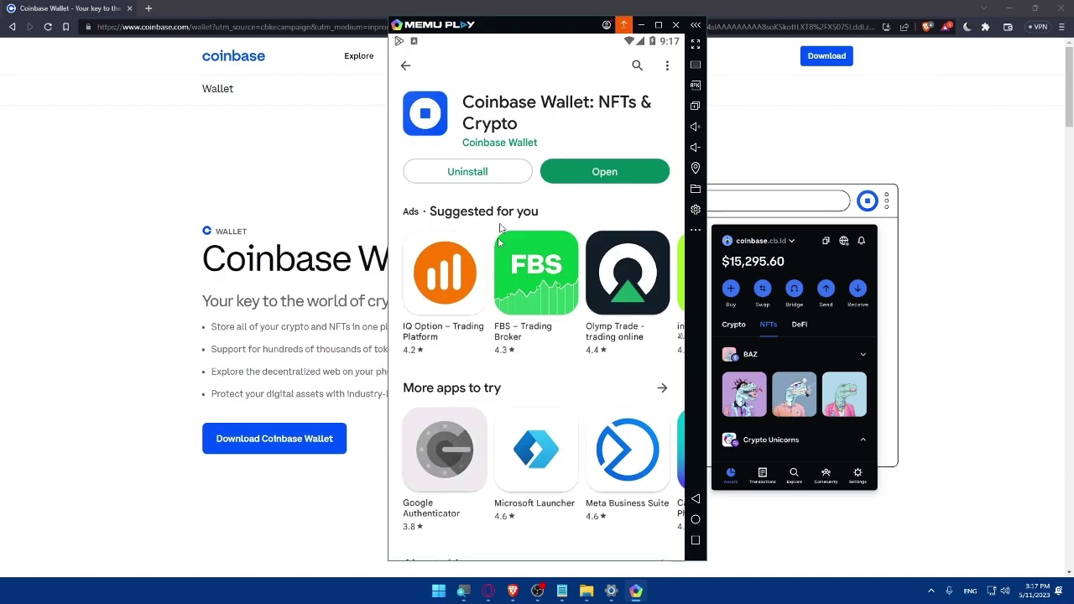
{"action": "left_click", "coordinate": [597, 171]}
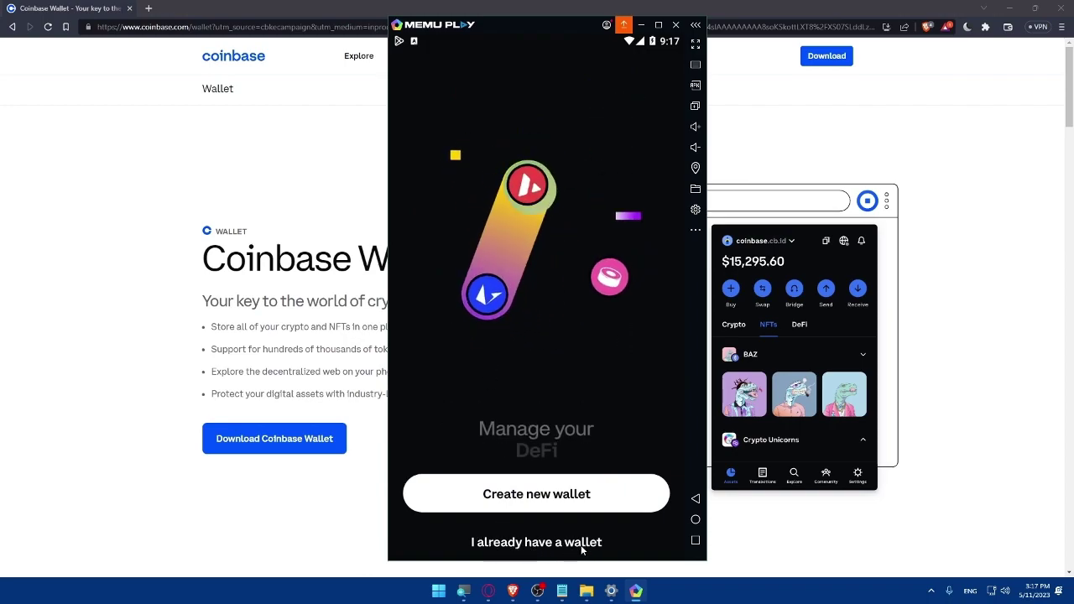
Step: Create a new wallet, copy its recovery phrase, and launch Notepad to hold it
{"action": "left_click", "coordinate": [532, 500]}
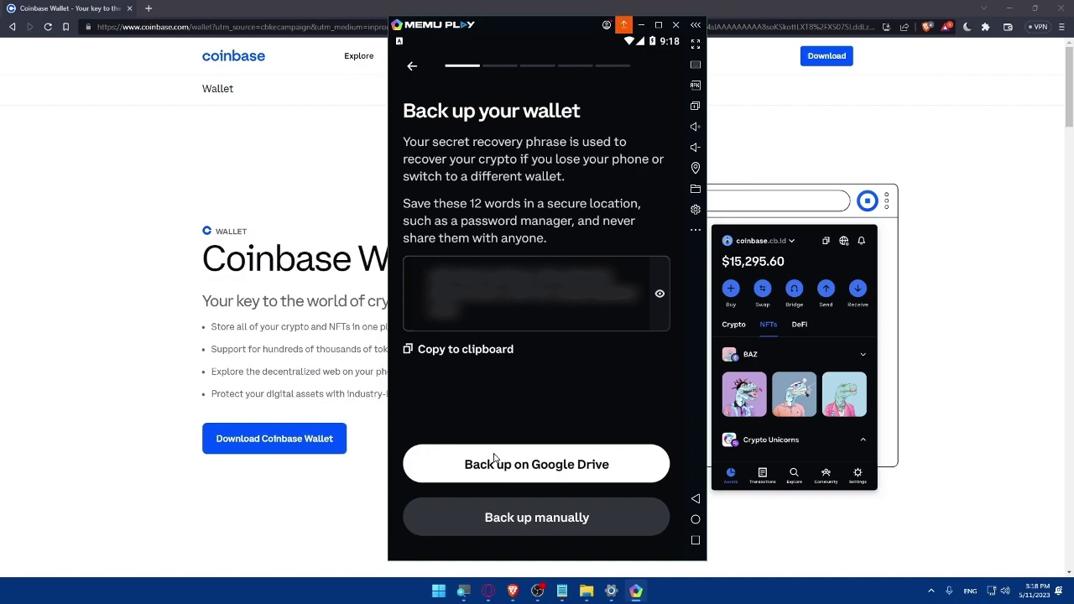
{"action": "left_click", "coordinate": [440, 351]}
{"action": "key", "text": "super"}
{"action": "type", "text": "notepad"}
{"action": "key", "text": "Return"}
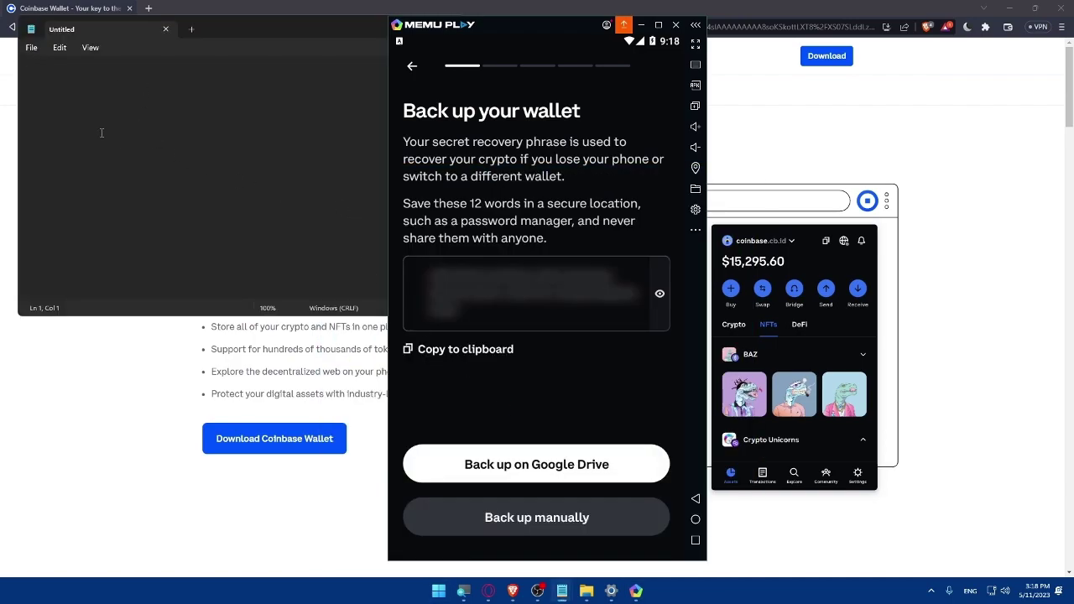
{"action": "left_click", "coordinate": [108, 359]}
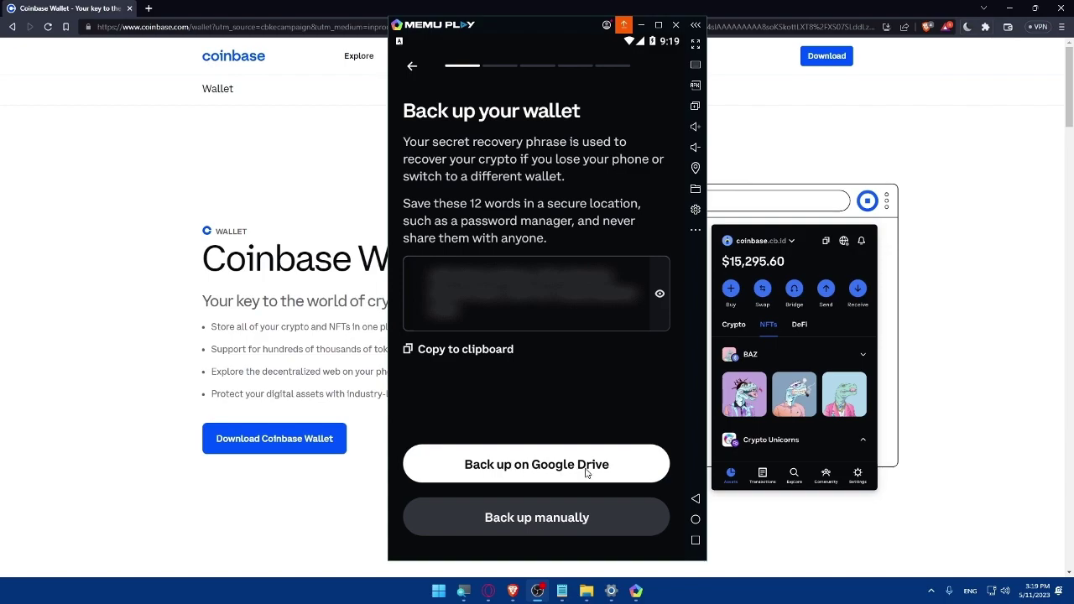
Step: Back up the recovery phrase manually, accept the wallet terms, and proceed to passcode creation
{"action": "left_click", "coordinate": [539, 517]}
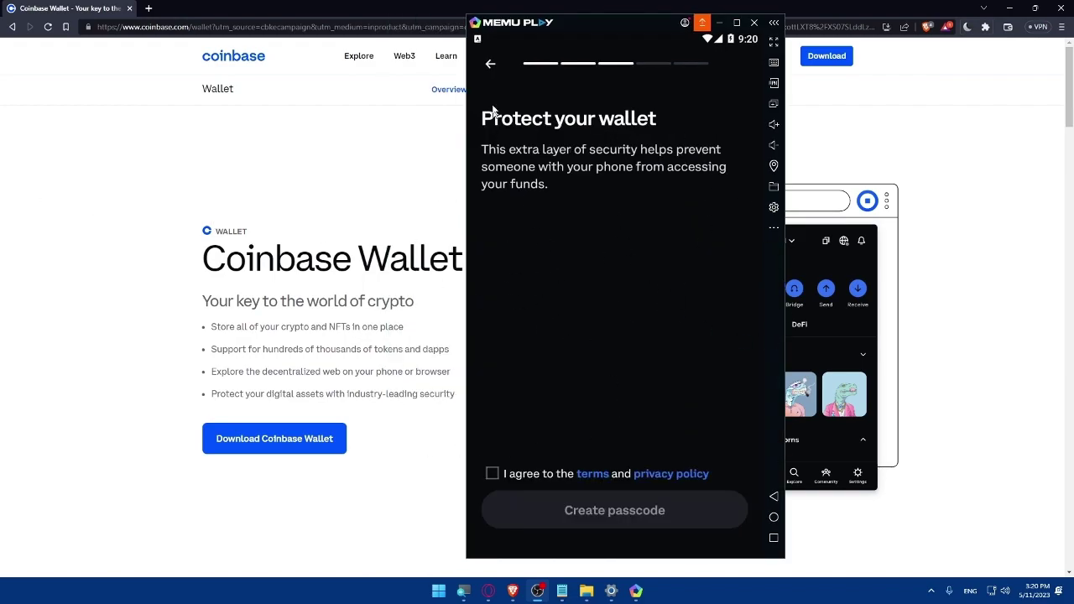
{"action": "left_click", "coordinate": [492, 473]}
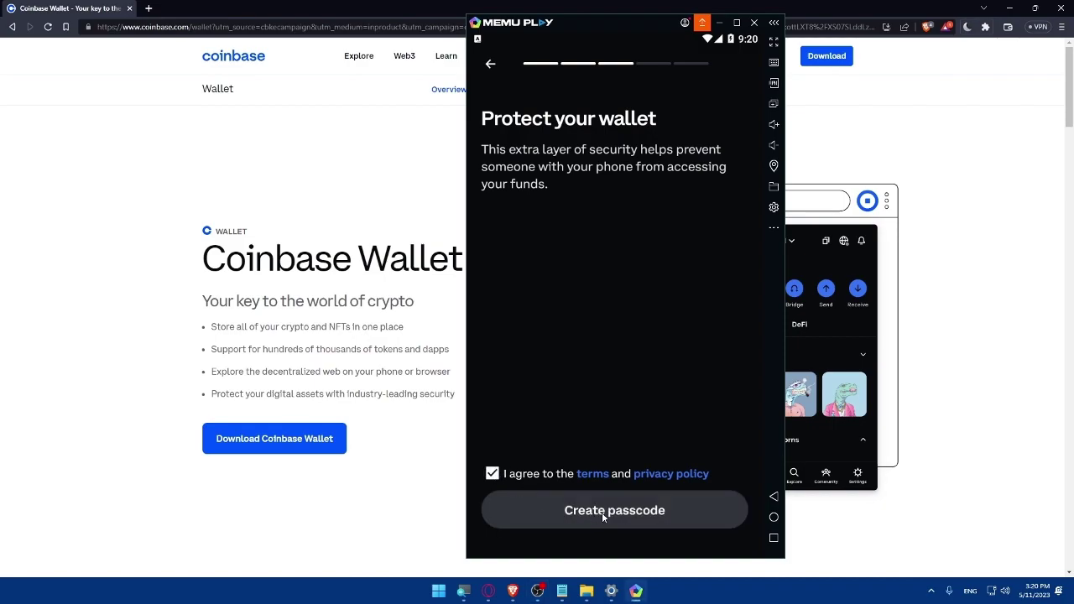
{"action": "left_click", "coordinate": [595, 475]}
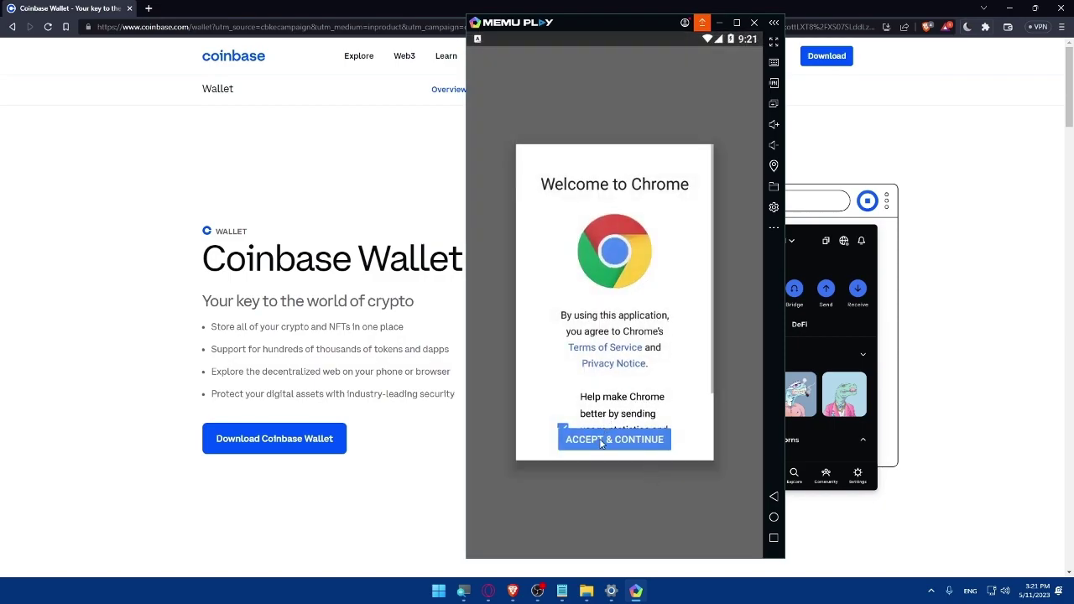
{"action": "left_click", "coordinate": [602, 439]}
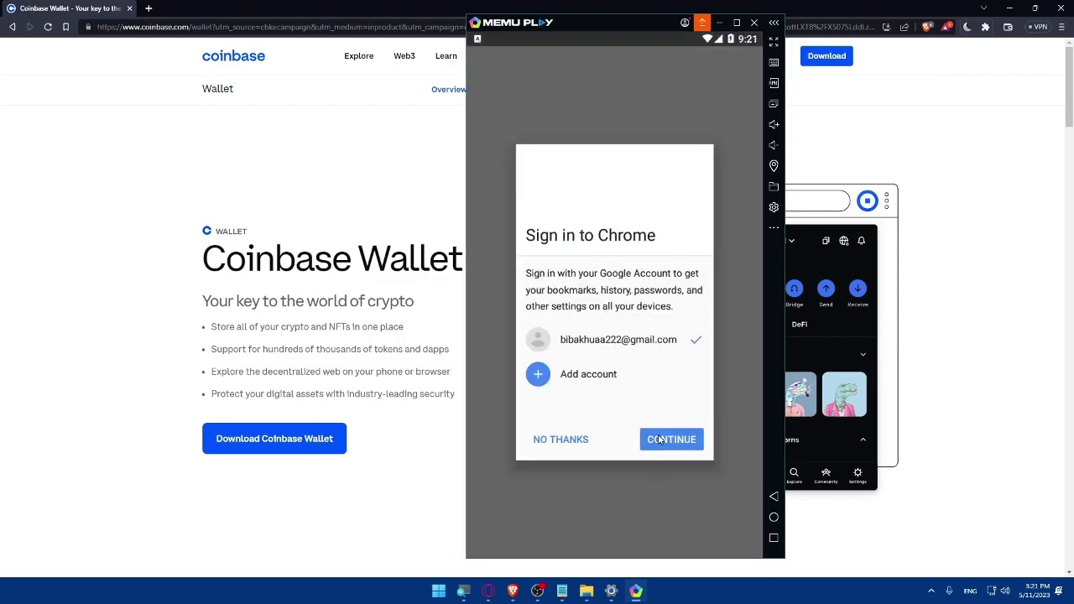
{"action": "left_click", "coordinate": [773, 538]}
{"action": "left_click", "coordinate": [623, 283]}
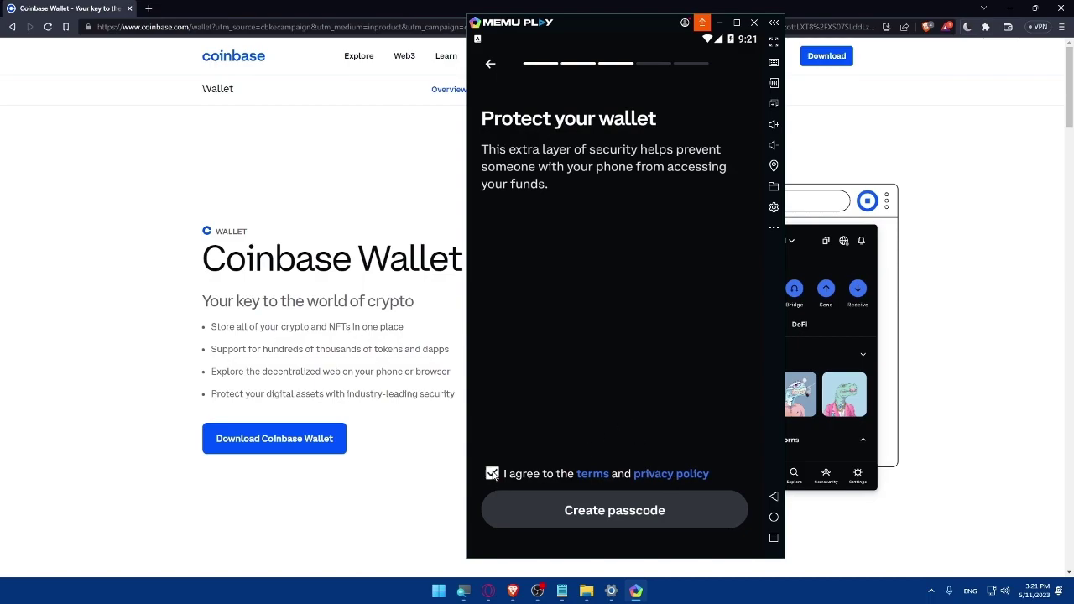
{"action": "left_click", "coordinate": [598, 512]}
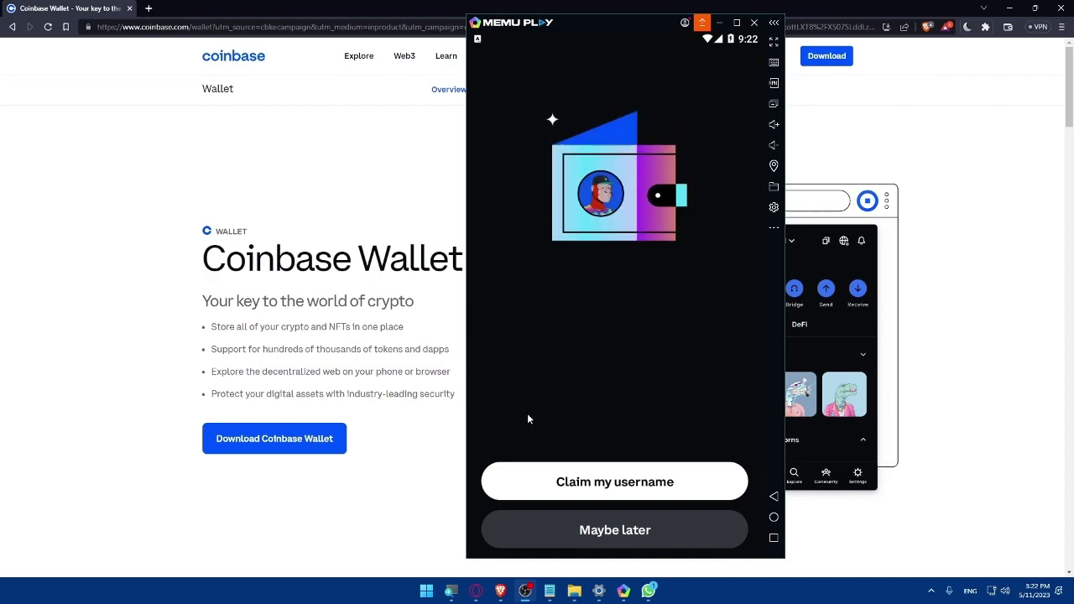
Step: Claim the cb.id username mromix, agreeing to the subdomain terms, then go to the wallet home
{"action": "left_click", "coordinate": [599, 480]}
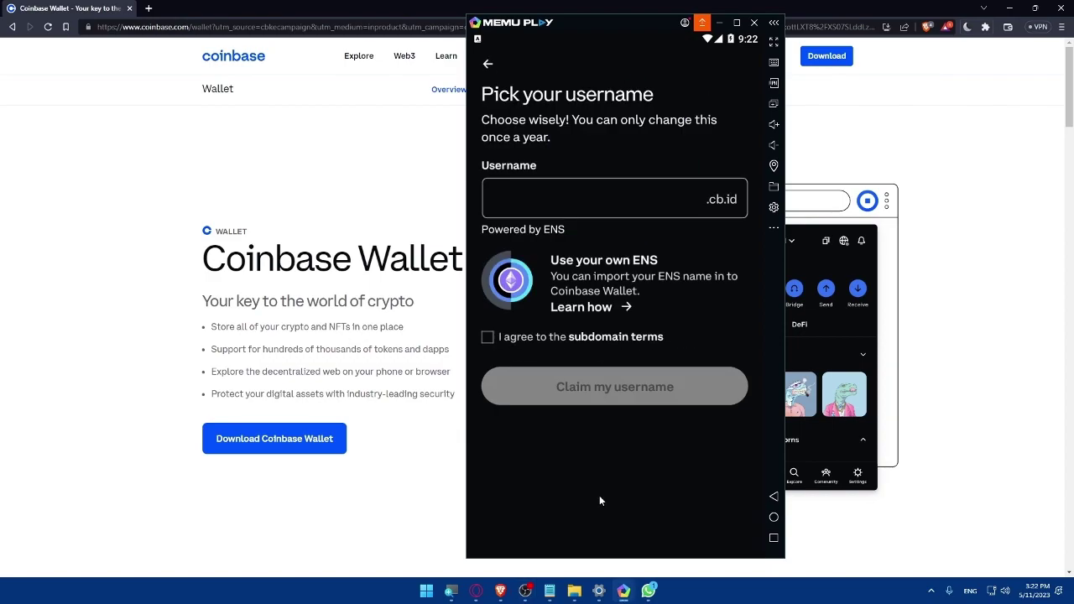
{"action": "left_click", "coordinate": [554, 202]}
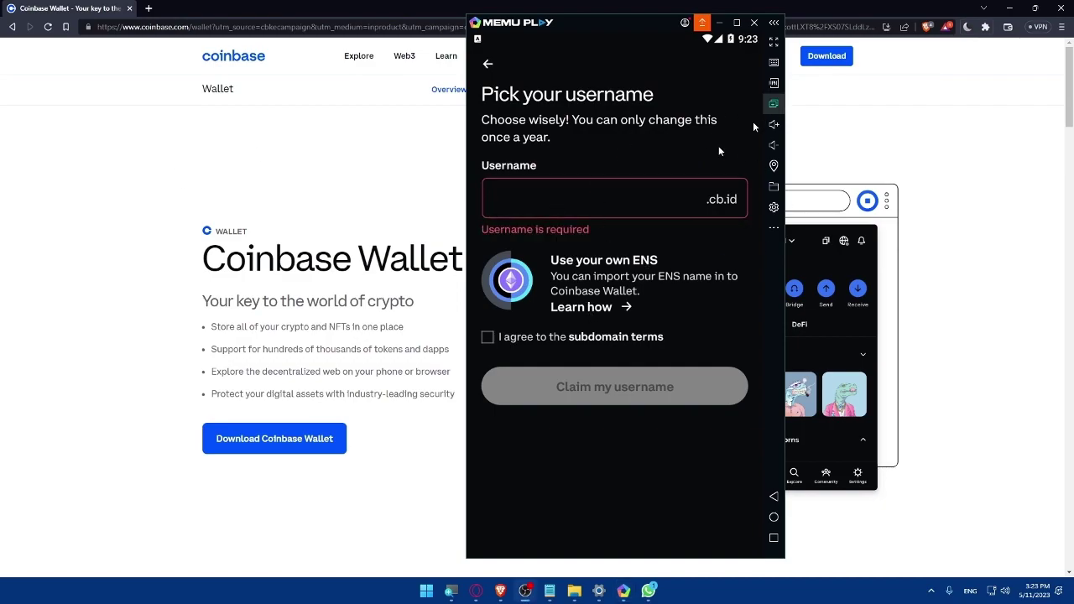
{"action": "type", "text": "mr"}
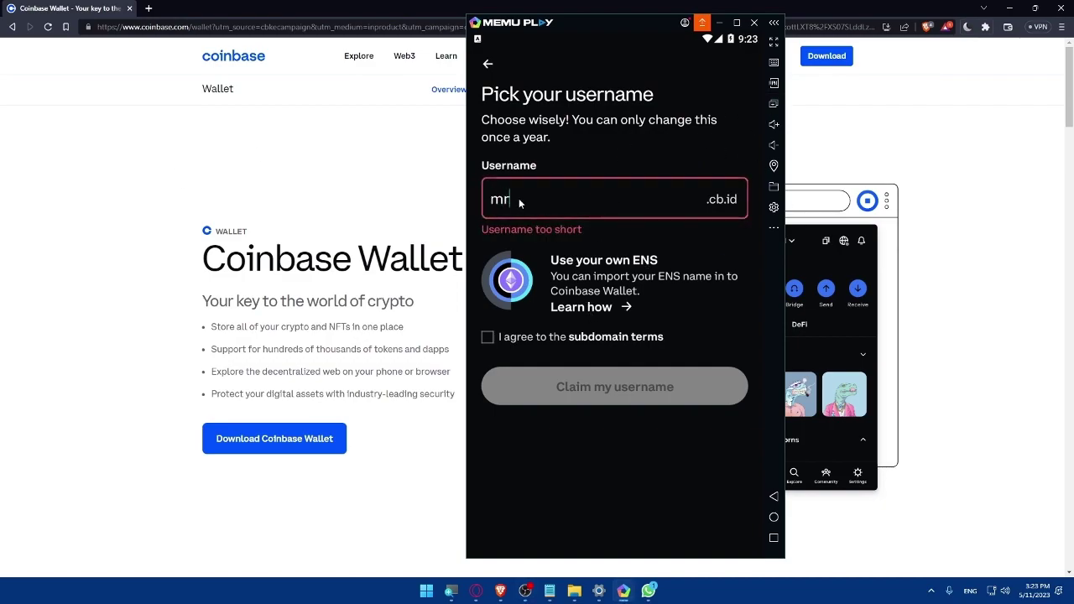
{"action": "type", "text": "omix"}
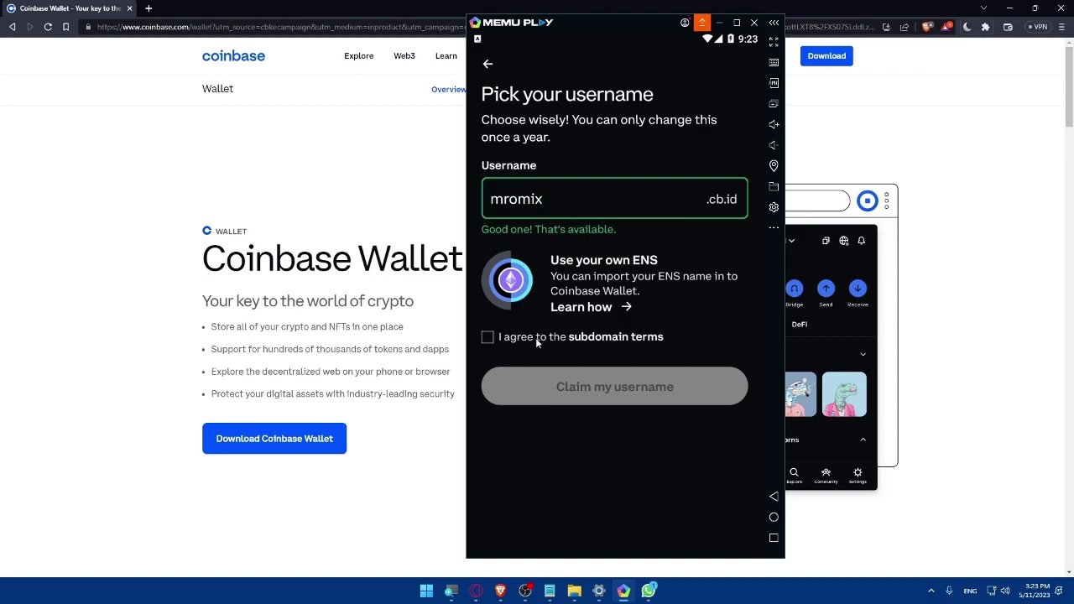
{"action": "type", "text": "--"}
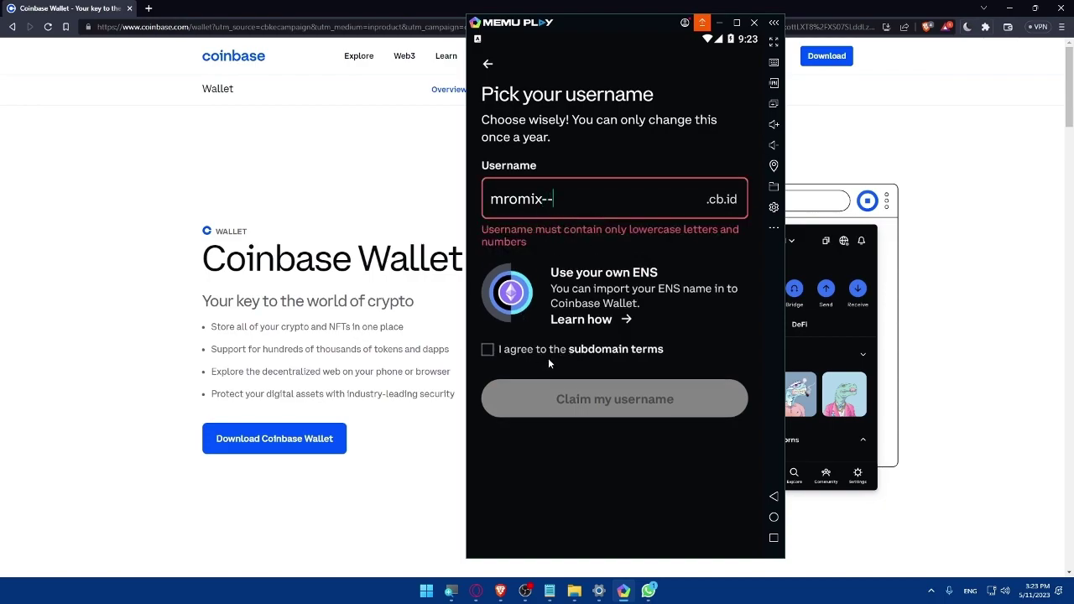
{"action": "key", "text": "BackSpace"}
{"action": "key", "text": "BackSpace"}
{"action": "left_click", "coordinate": [488, 337]}
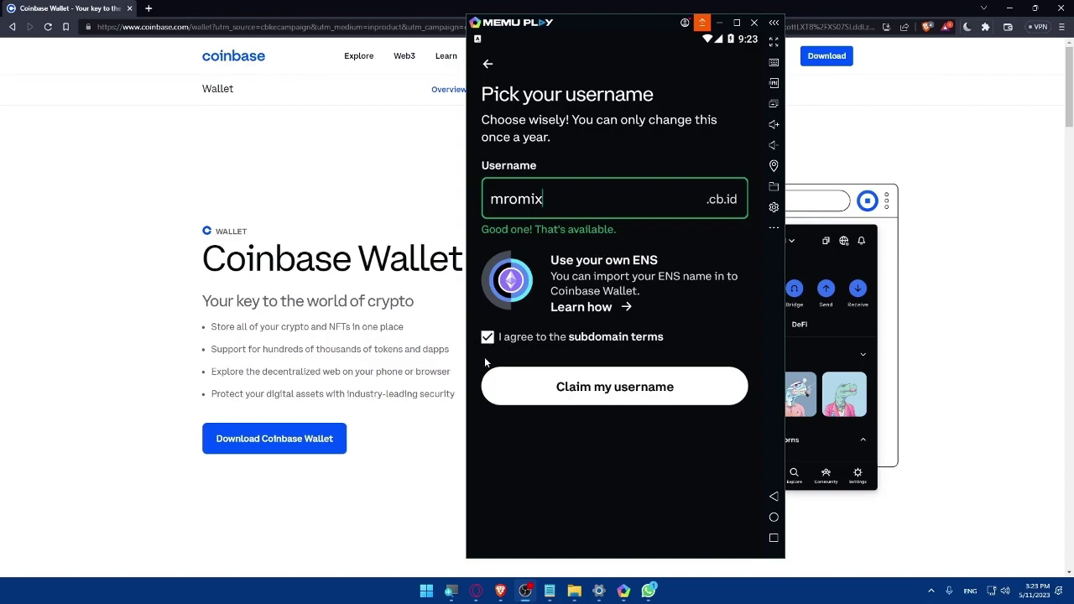
{"action": "left_click", "coordinate": [608, 397]}
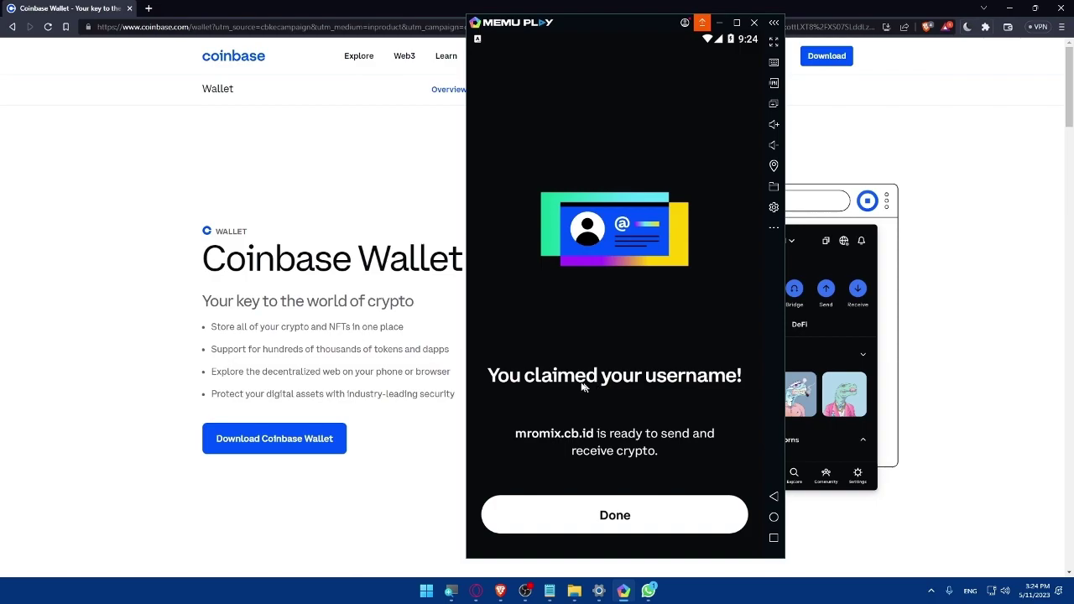
{"action": "left_click", "coordinate": [634, 507]}
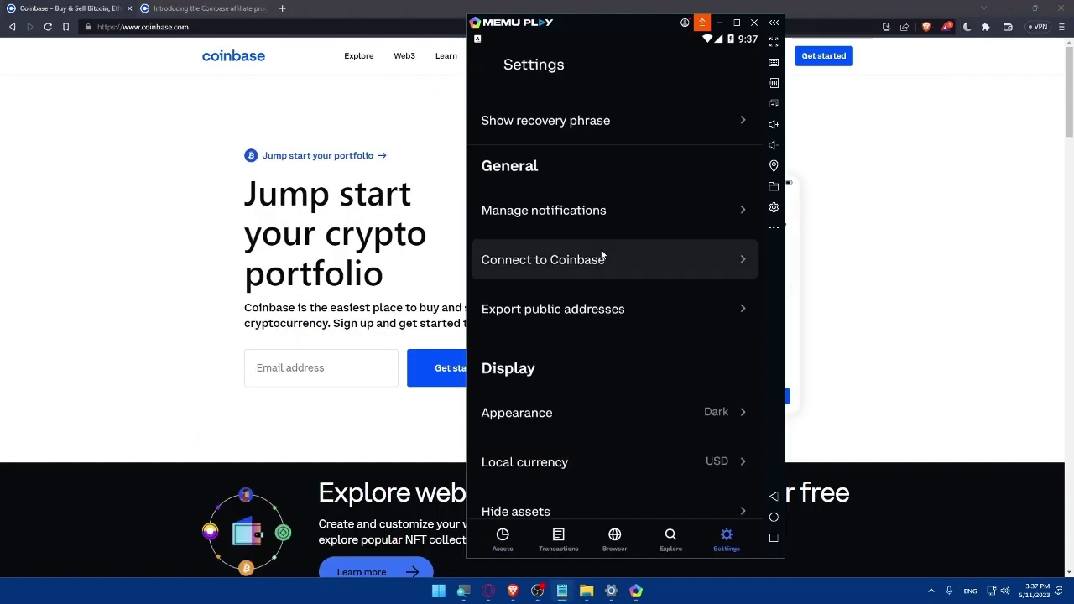
Step: Switch Coinbase Wallet to its Assets overview, then bring the browser's Coinbase page back to front
{"action": "scroll", "coordinate": [602, 255], "scroll_direction": "up", "scroll_amount": 5}
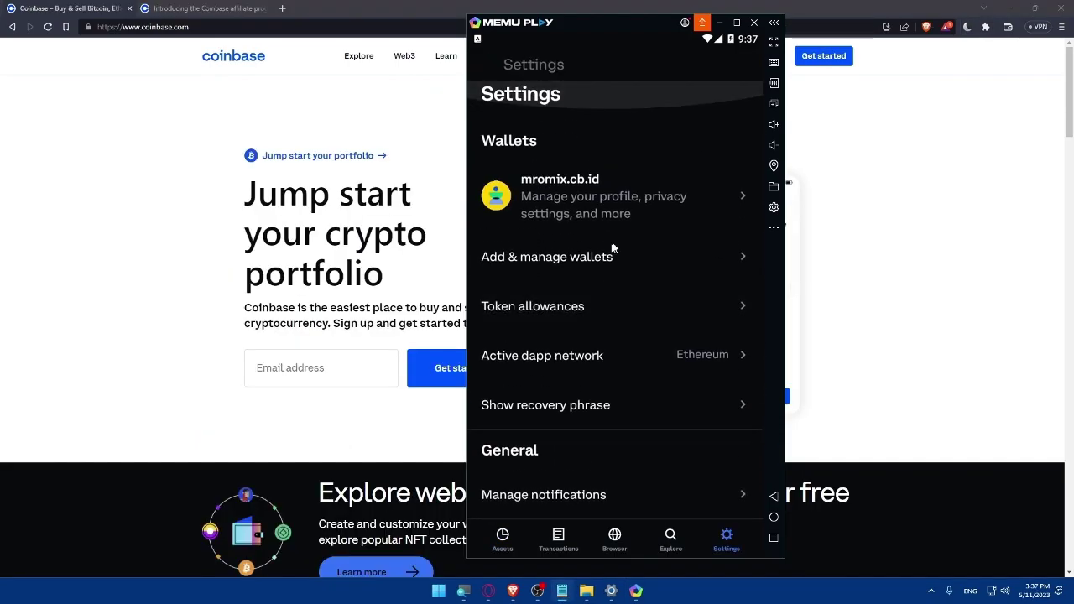
{"action": "left_click", "coordinate": [134, 171]}
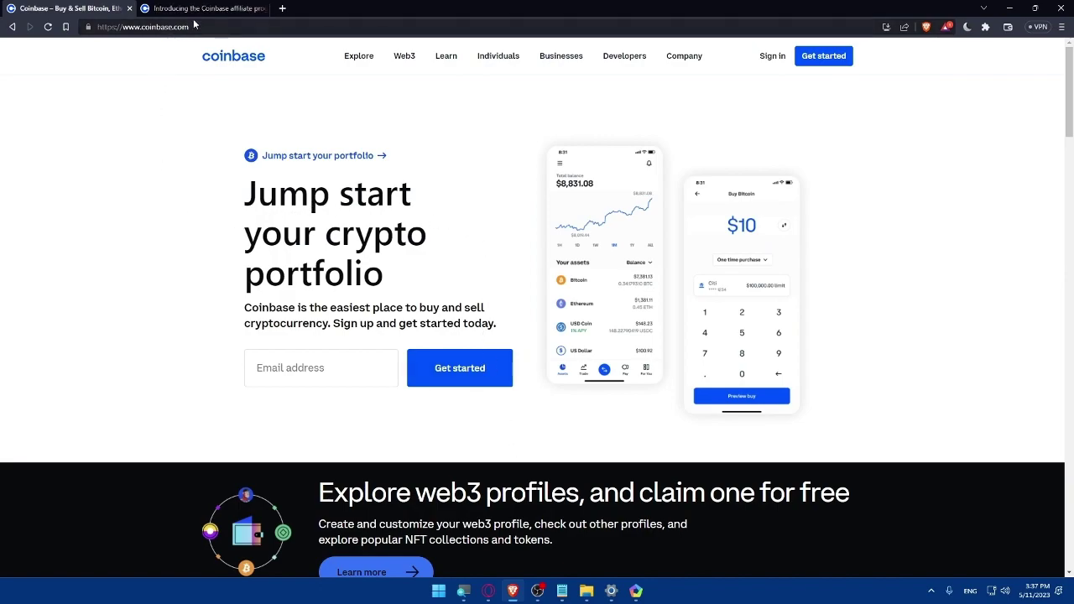
{"action": "left_click", "coordinate": [488, 591]}
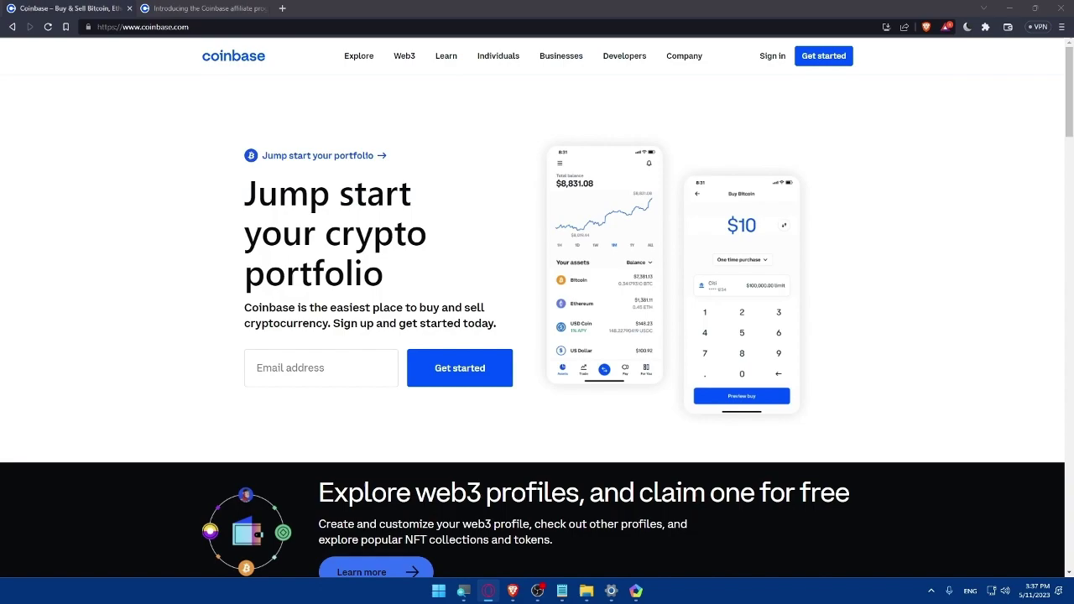
{"action": "left_click", "coordinate": [636, 591]}
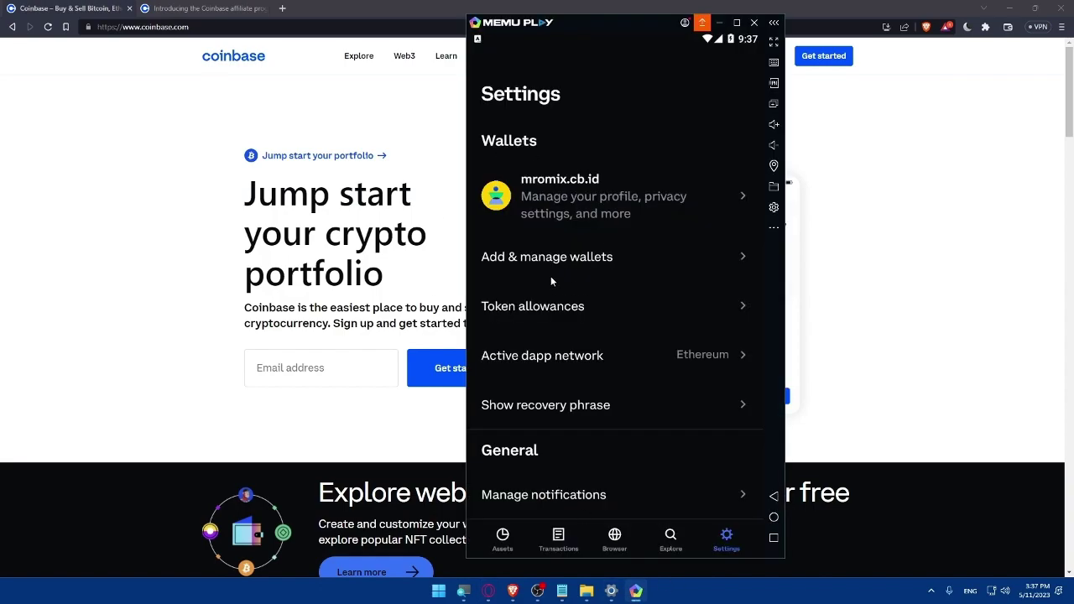
{"action": "left_click", "coordinate": [503, 540]}
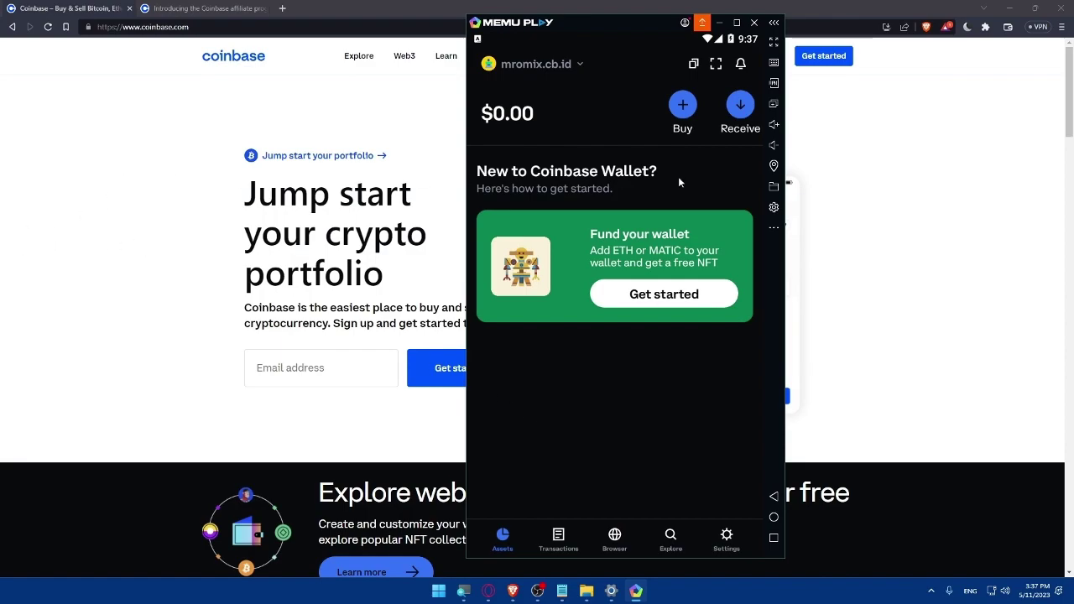
{"action": "left_click", "coordinate": [132, 204]}
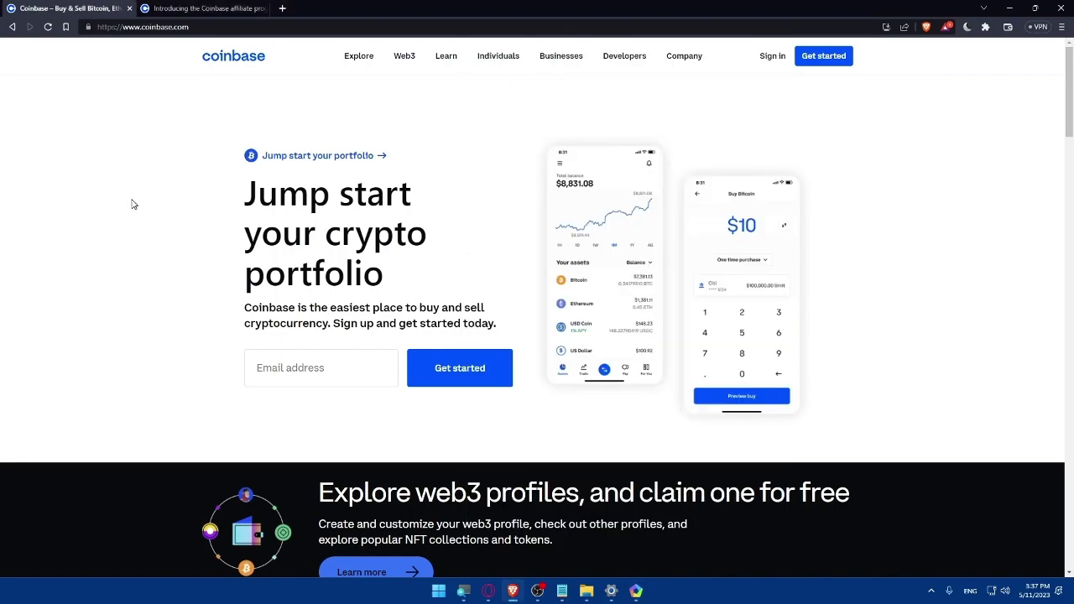
Step: Search 'affiliate program coinbase' and open the Introducing the Coinbase affiliate program post
{"action": "key", "text": "ctrl+Tab"}
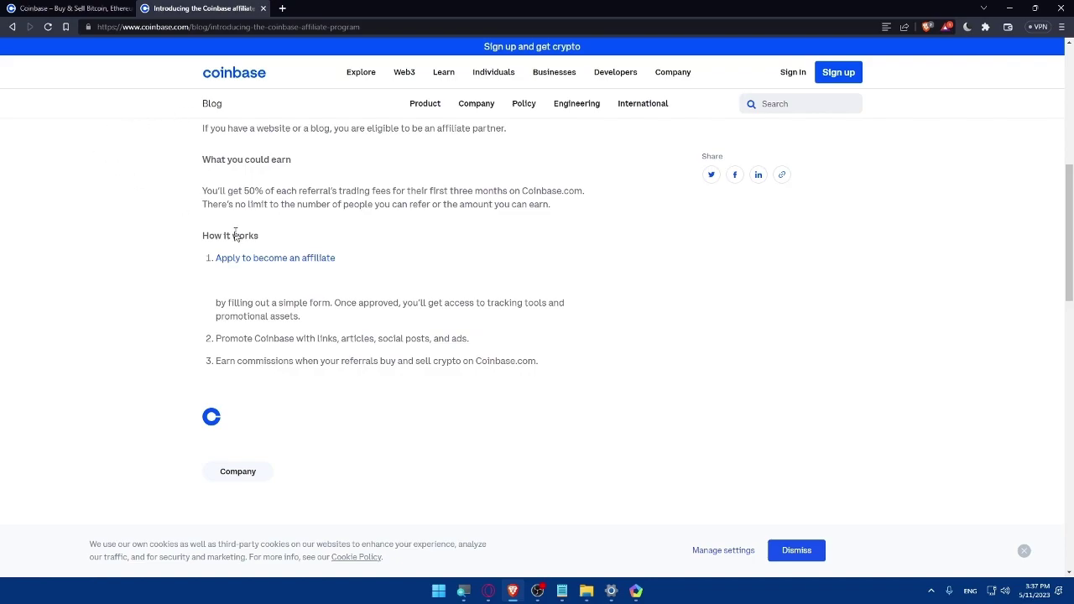
{"action": "scroll", "coordinate": [394, 296], "scroll_direction": "up", "scroll_amount": 10}
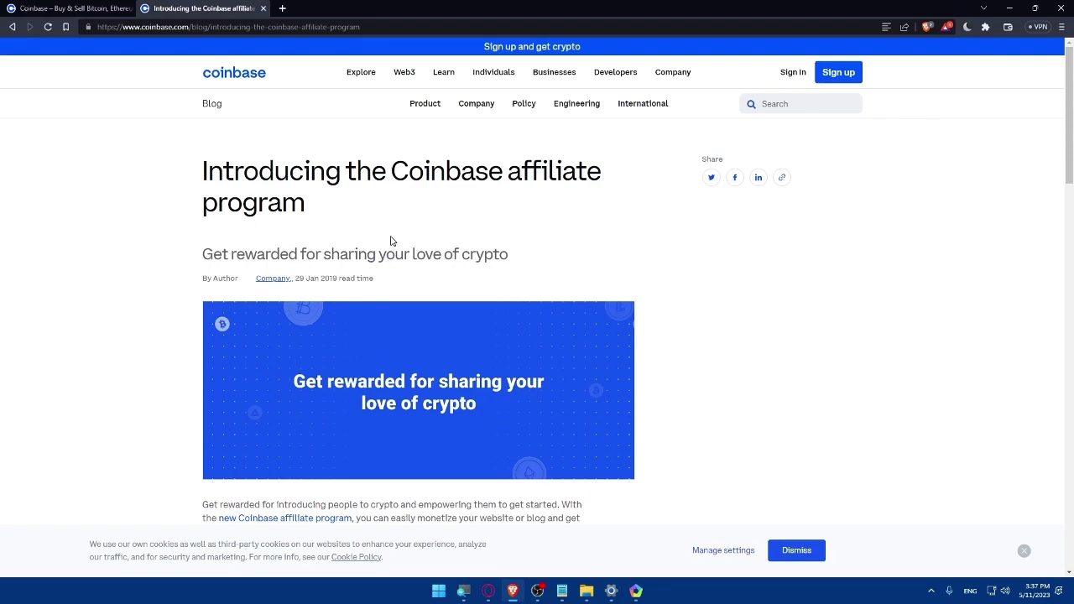
{"action": "left_click", "coordinate": [282, 8]}
{"action": "type", "text": "affi"}
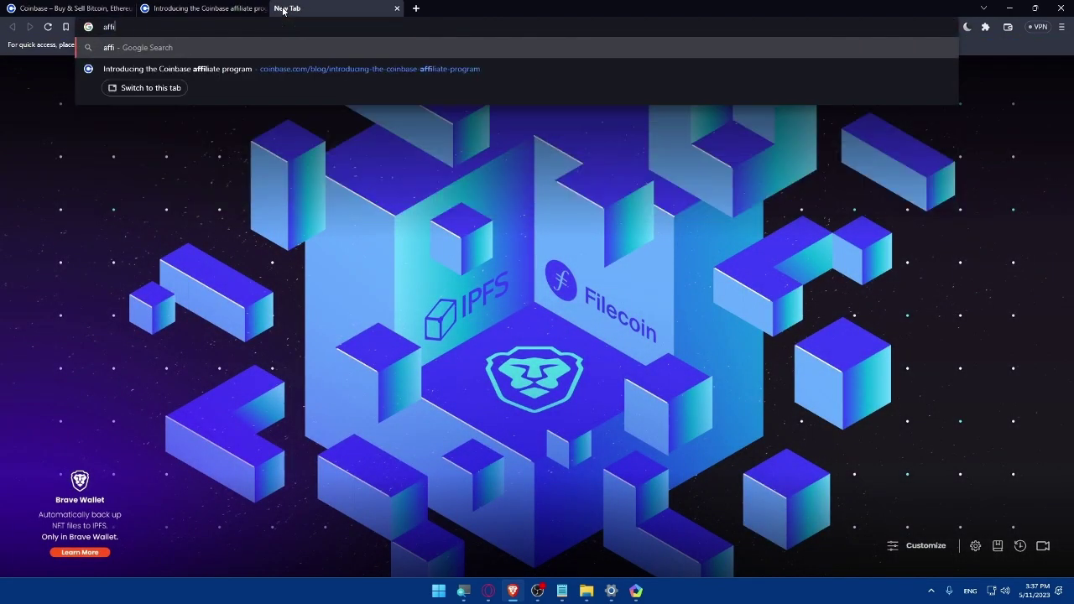
{"action": "type", "text": "liatpro"}
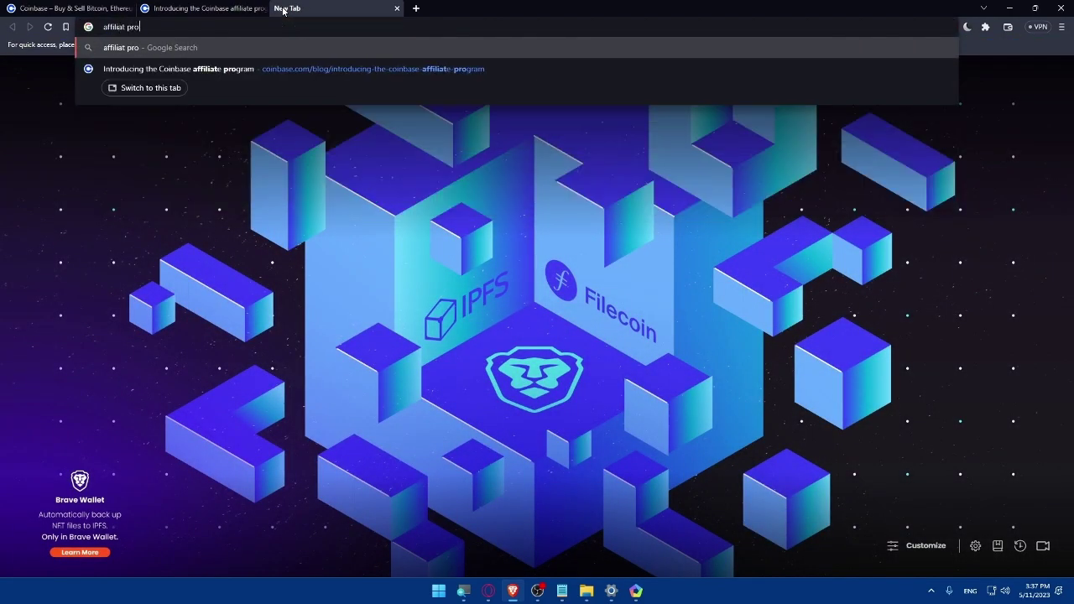
{"action": "type", "text": "g"}
{"action": "key", "text": "BackSpace"}
{"action": "type", "text": "gram "}
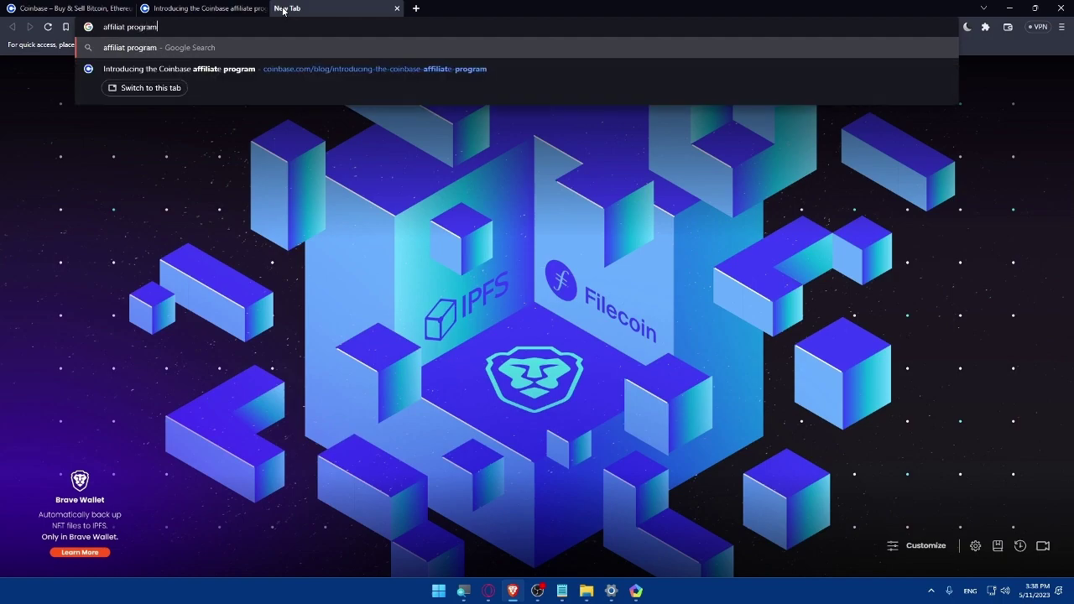
{"action": "type", "text": "coinbase"}
{"action": "key", "text": "Return"}
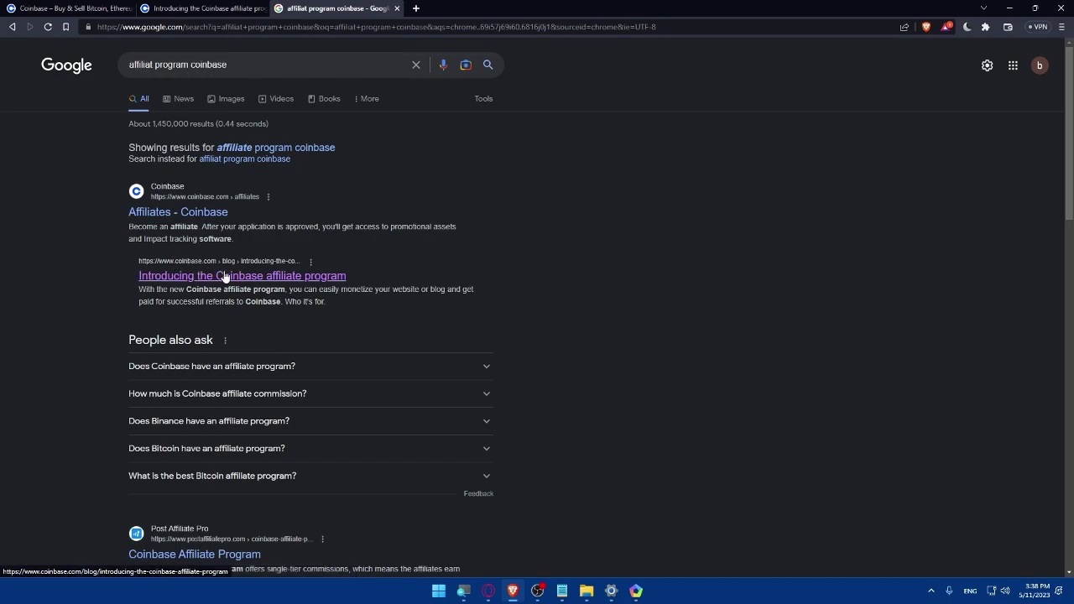
{"action": "left_click", "coordinate": [178, 279]}
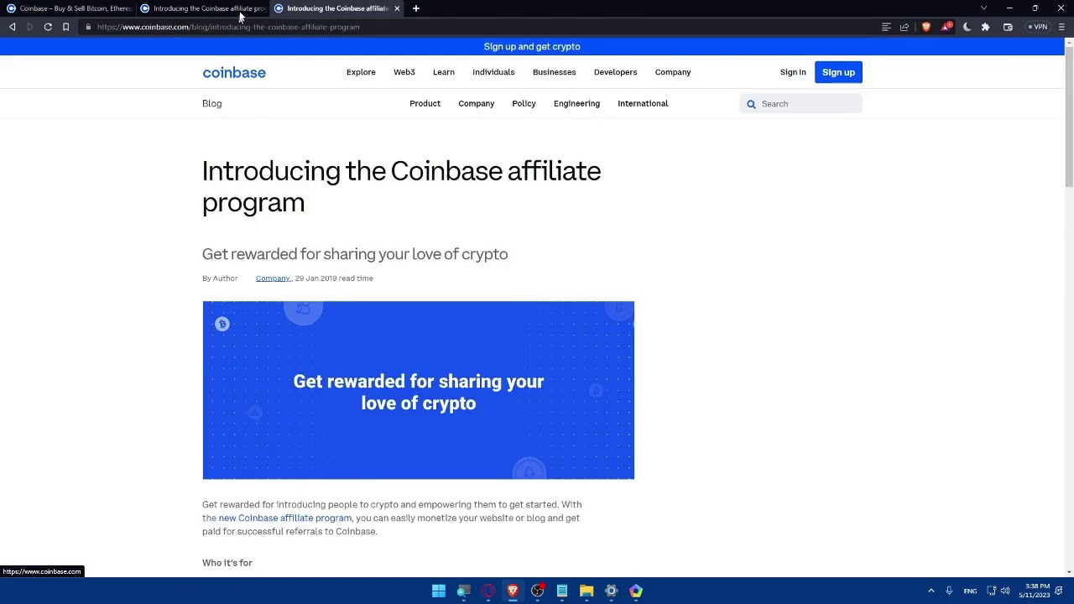
{"action": "left_click", "coordinate": [396, 7]}
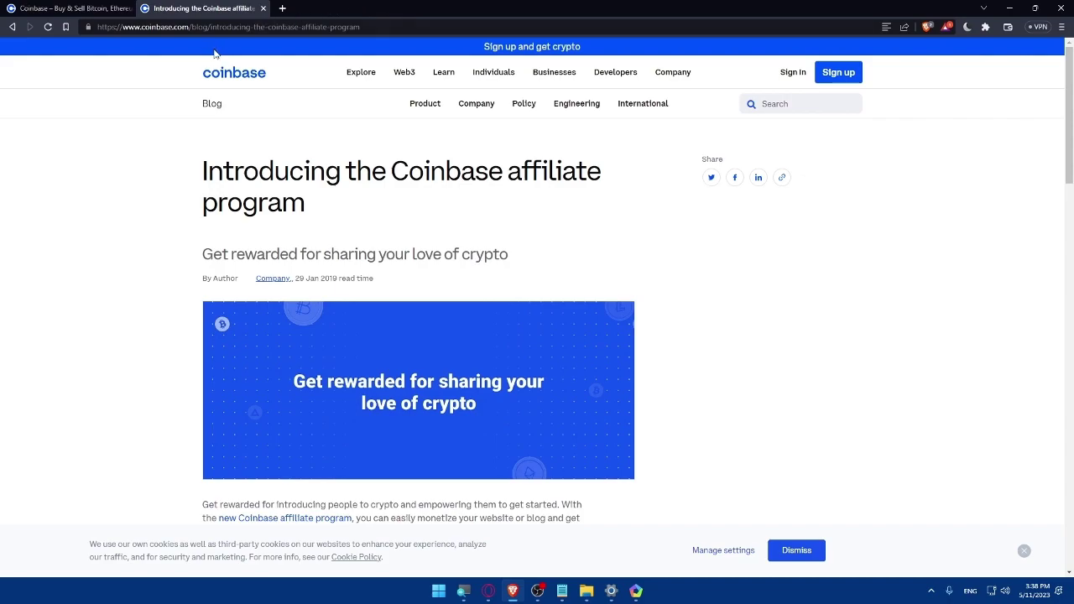
Step: Read the post and open 'Apply to become an affiliate' in a new tab
{"action": "scroll", "coordinate": [486, 300], "scroll_direction": "down", "scroll_amount": 1}
{"action": "scroll", "coordinate": [486, 300], "scroll_direction": "down", "scroll_amount": 1}
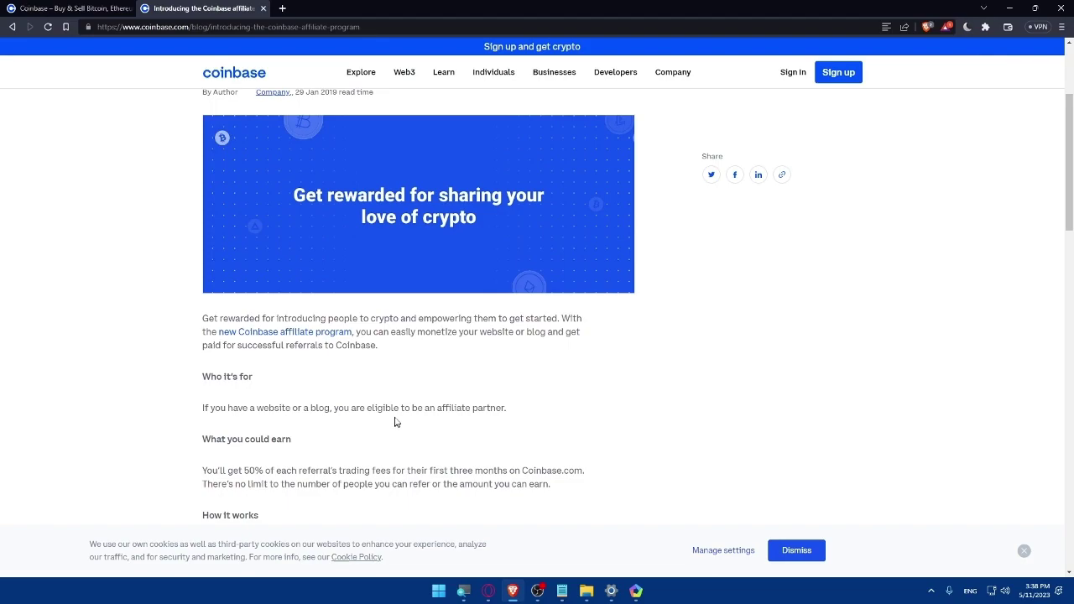
{"action": "scroll", "coordinate": [397, 422], "scroll_direction": "down", "scroll_amount": 1}
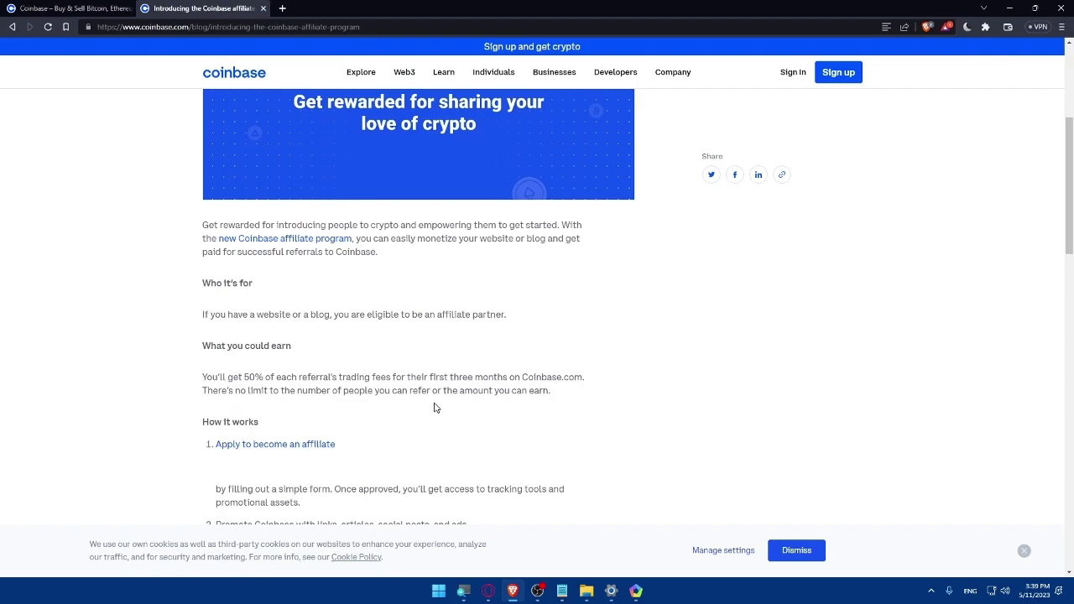
{"action": "scroll", "coordinate": [347, 408], "scroll_direction": "down", "scroll_amount": 2}
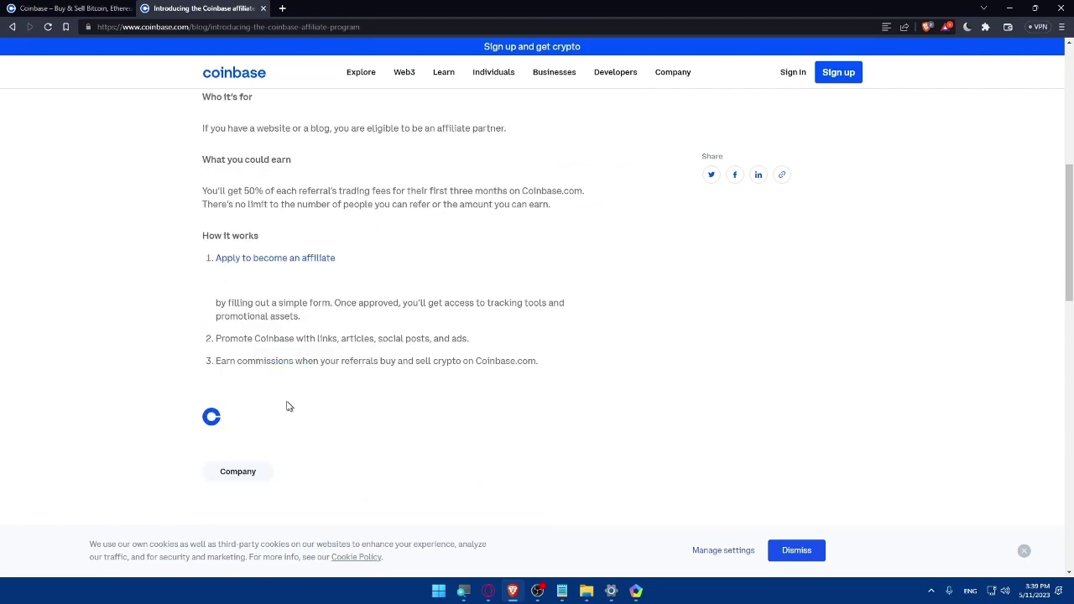
{"action": "right_click", "coordinate": [274, 259]}
{"action": "left_click", "coordinate": [313, 269]}
{"action": "scroll", "coordinate": [462, 401], "scroll_direction": "down", "scroll_amount": 3}
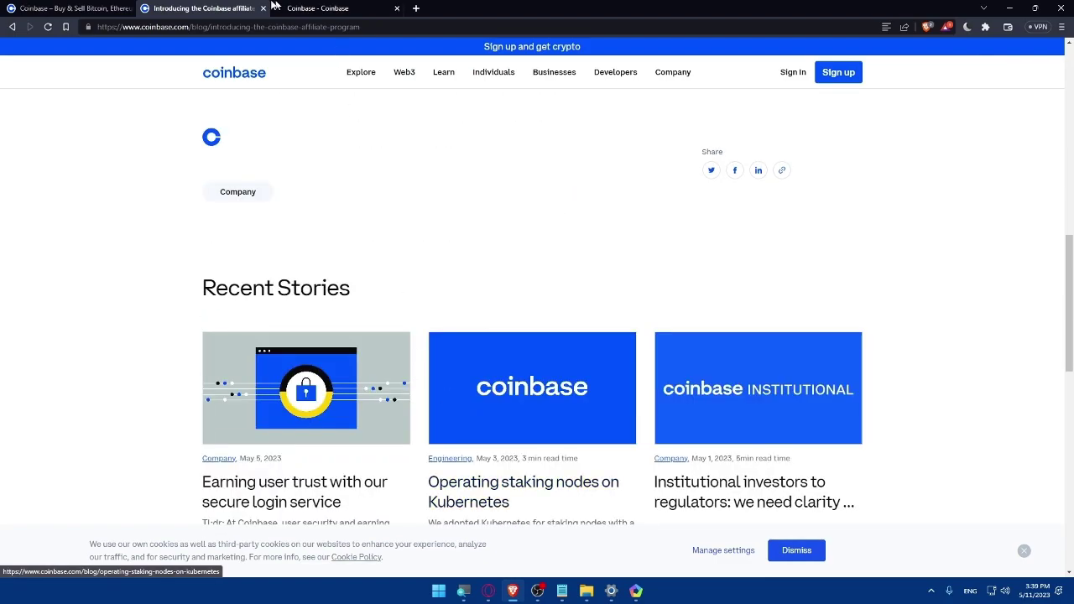
Step: Enter the first and last name on the impact.com affiliate signup form
{"action": "left_click", "coordinate": [344, 8]}
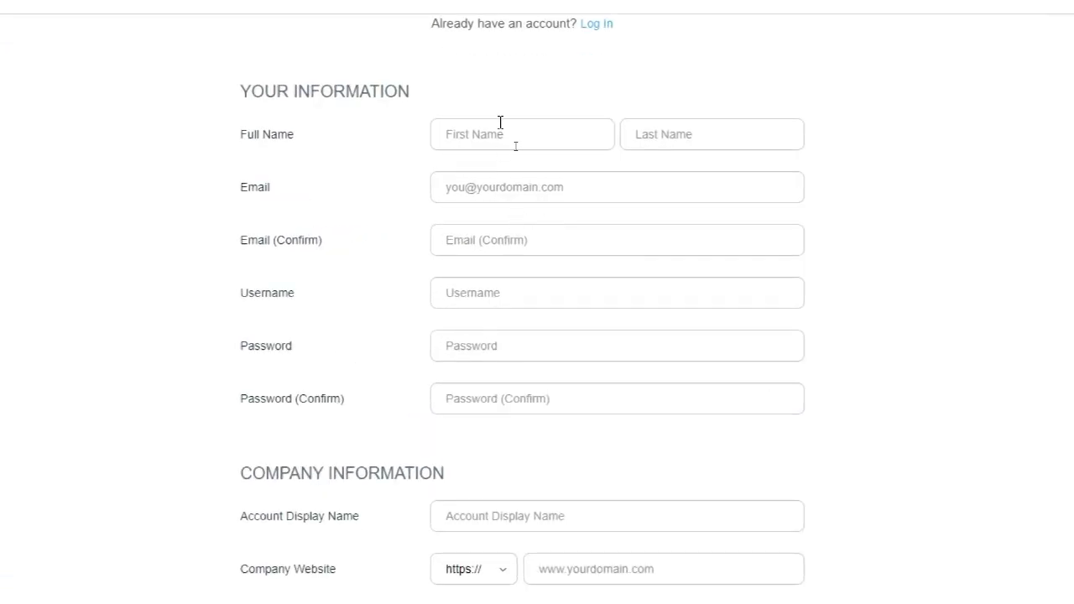
{"action": "left_click", "coordinate": [482, 121]}
{"action": "type", "text": "tesy"}
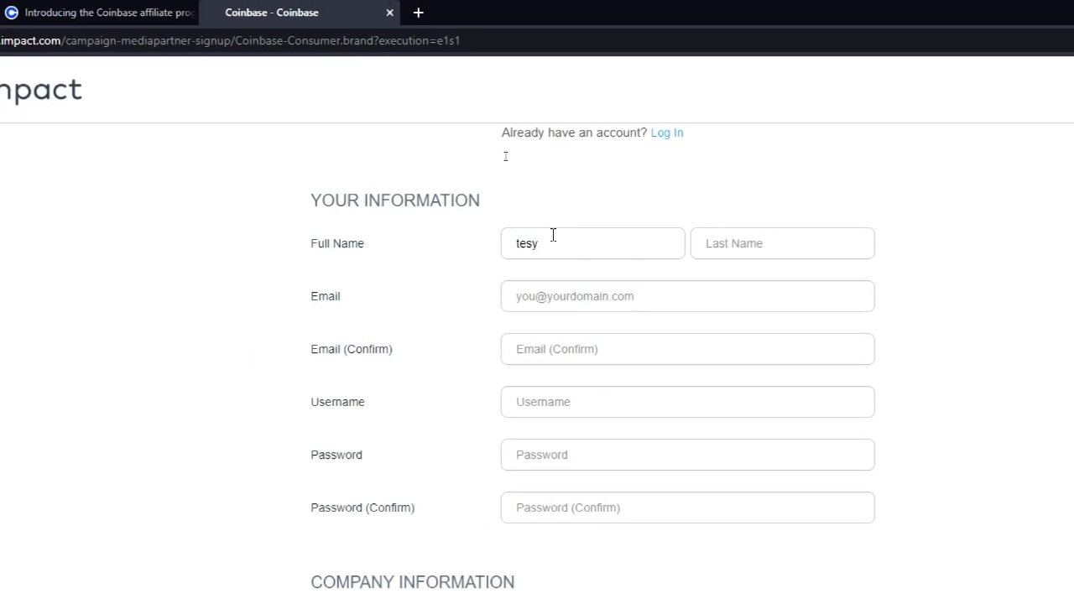
{"action": "key", "text": "BackSpace"}
{"action": "type", "text": "t"}
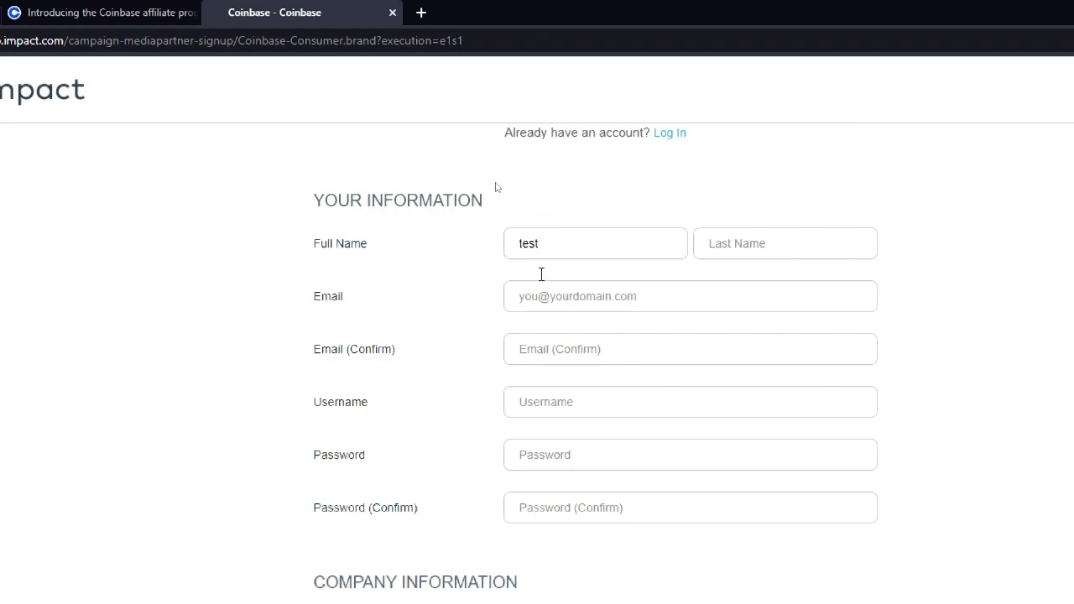
{"action": "left_click", "coordinate": [765, 243]}
{"action": "type", "text": "mr"}
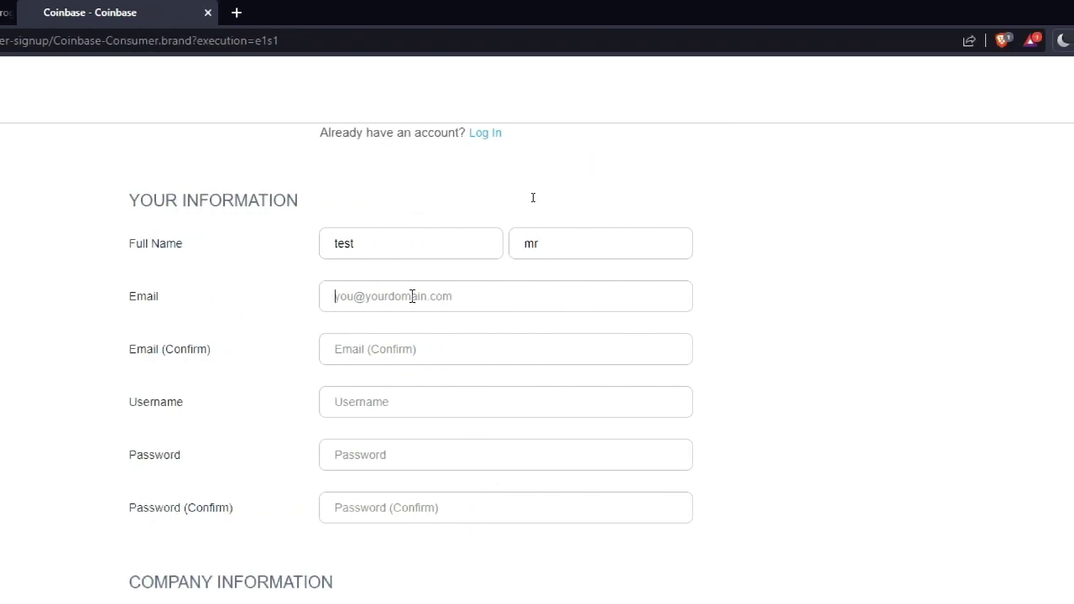
Step: Fill in the e-mail, confirmation e-mail, username test, and the account password
{"action": "left_click", "coordinate": [412, 295]}
{"action": "type", "text": "test@g"}
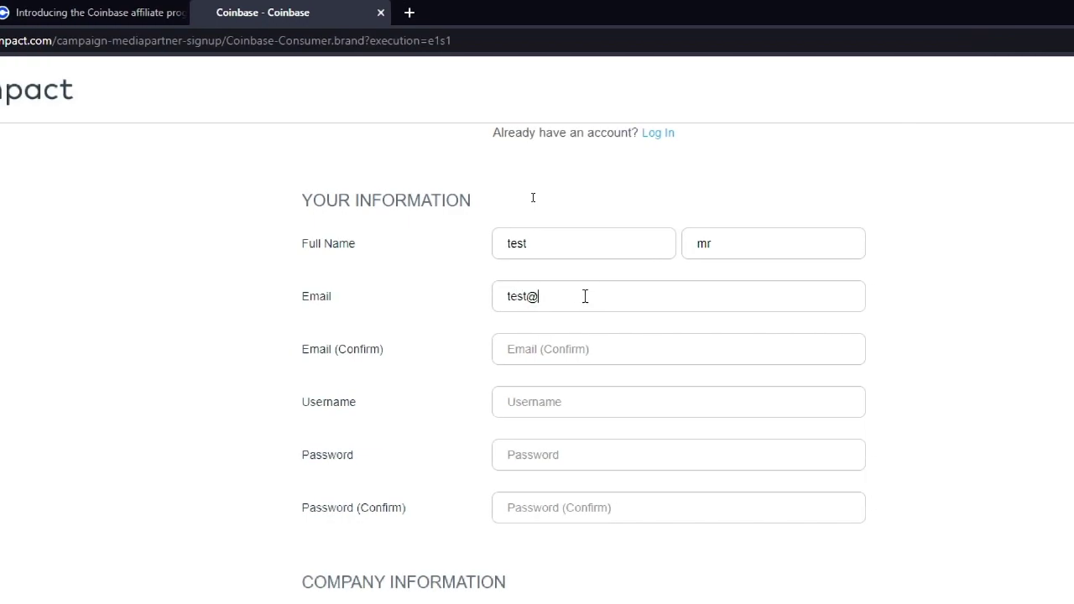
{"action": "type", "text": "mail"}
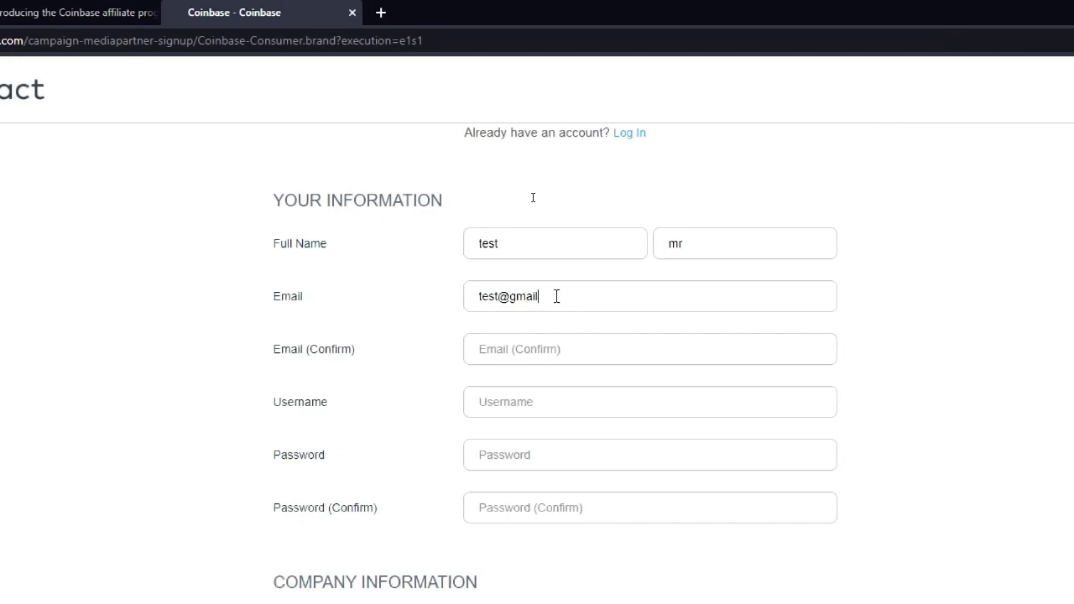
{"action": "type", "text": ".com"}
{"action": "left_click", "coordinate": [532, 350]}
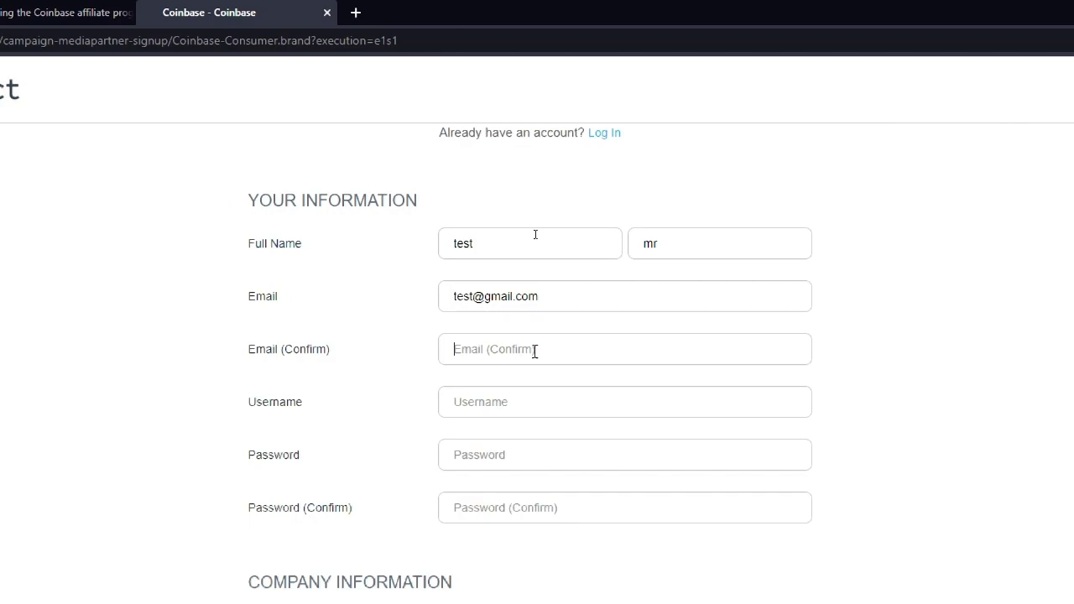
{"action": "type", "text": "test@gmail"}
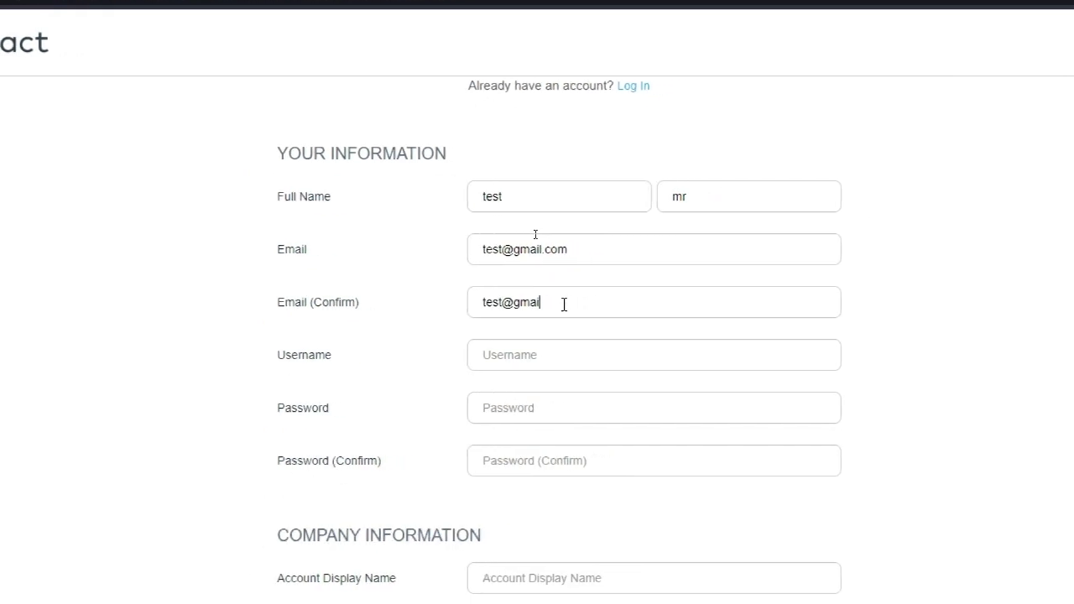
{"action": "type", "text": "."}
{"action": "type", "text": "com"}
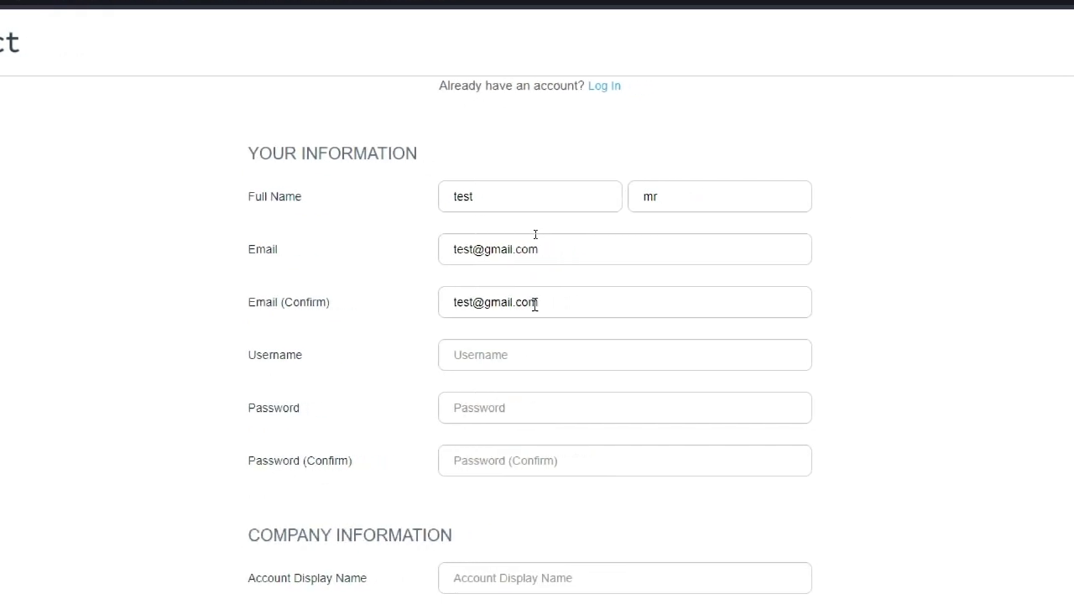
{"action": "left_click", "coordinate": [527, 350]}
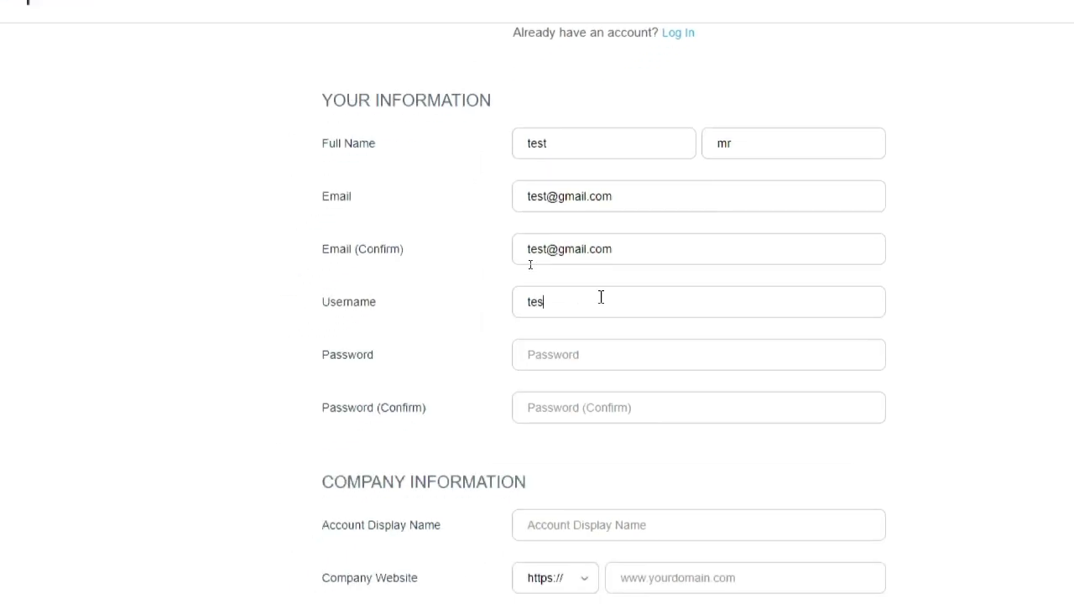
{"action": "left_click", "coordinate": [540, 354]}
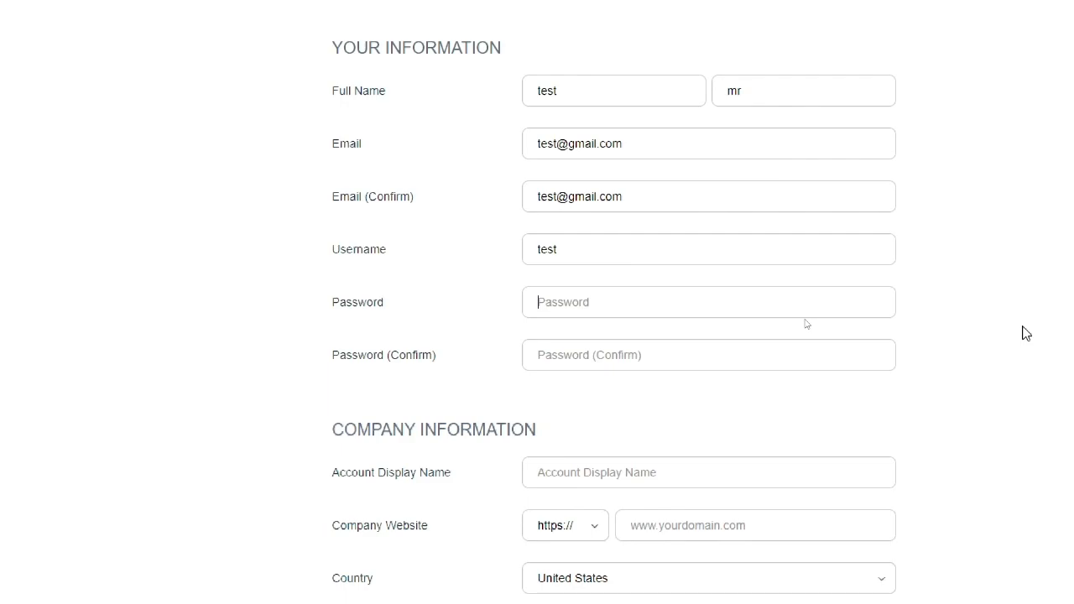
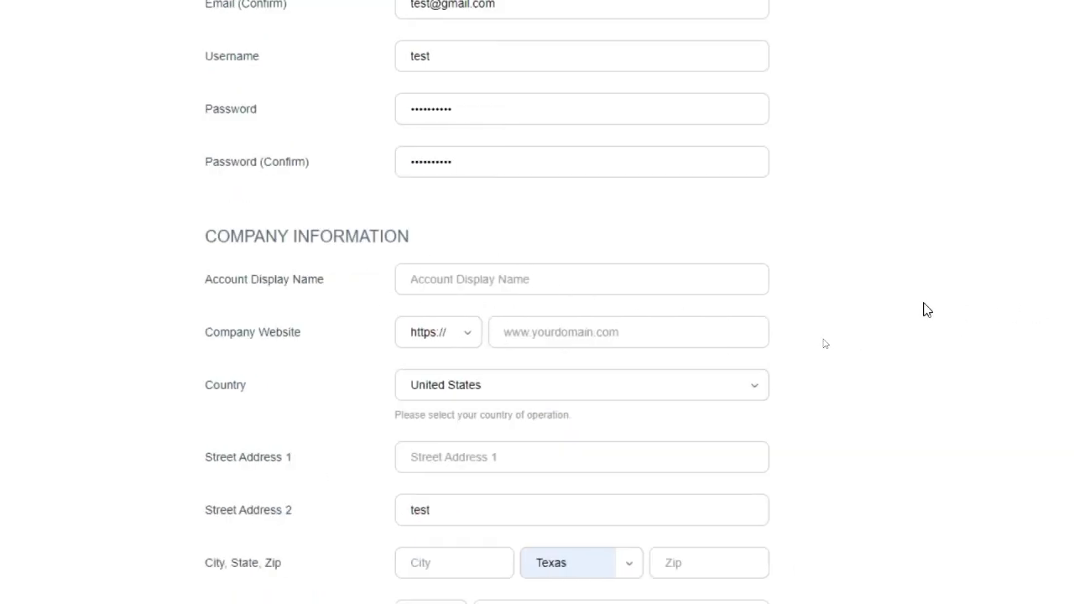
Step: Enter 'test' as the account display name and 'test.com' as the company website
{"action": "left_click", "coordinate": [539, 269]}
{"action": "type", "text": "test"}
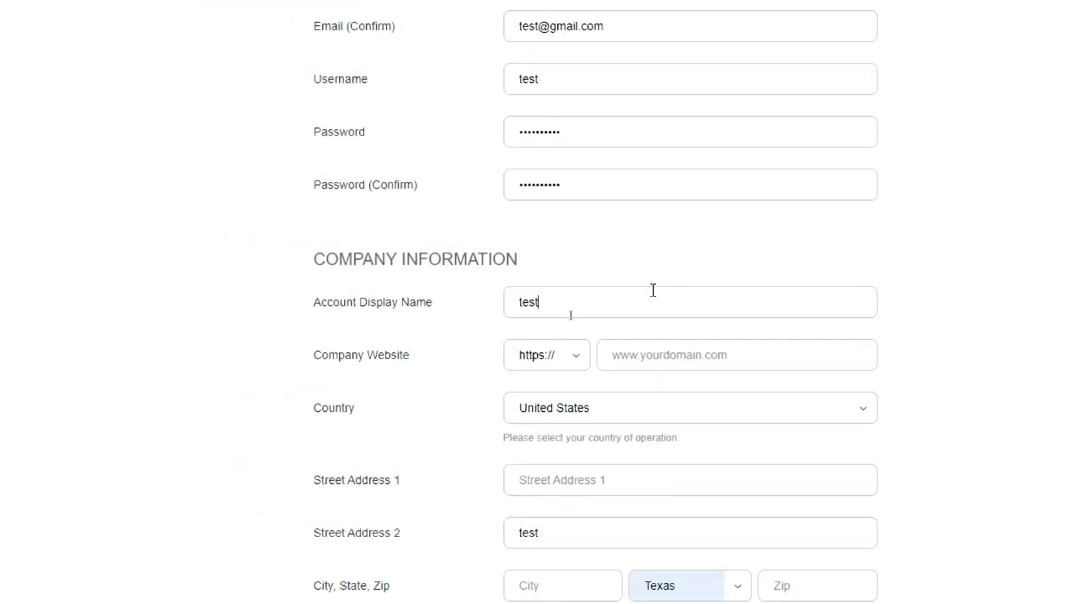
{"action": "left_click", "coordinate": [682, 346]}
{"action": "type", "text": "te"}
{"action": "type", "text": "st.com"}
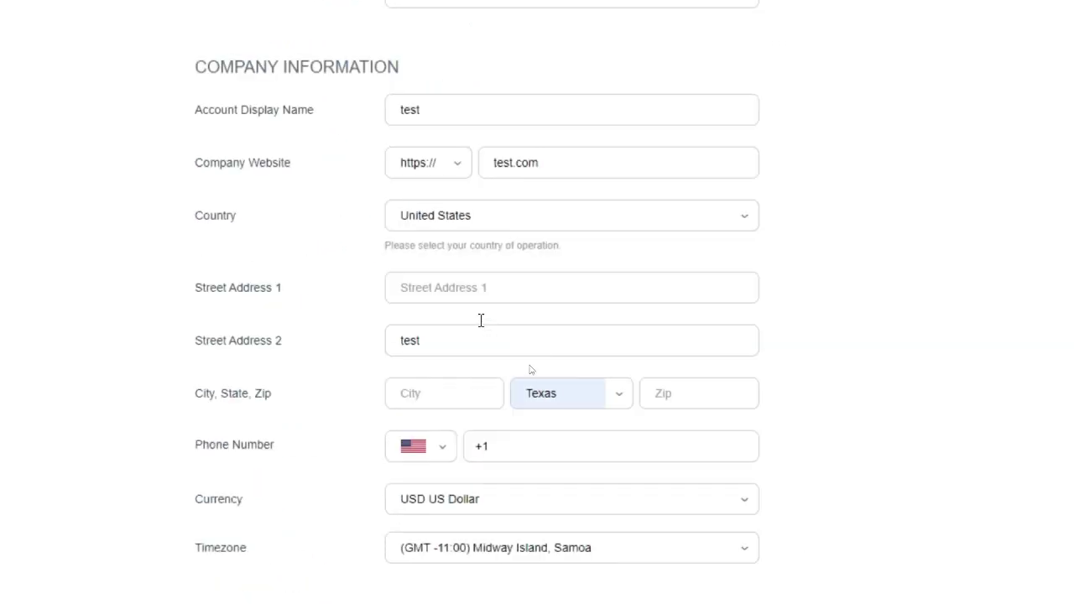
Step: Fill the street address from the saved suggestion, enter the phone number, and keep US Dollar currency
{"action": "left_click", "coordinate": [449, 288]}
{"action": "left_click", "coordinate": [546, 335]}
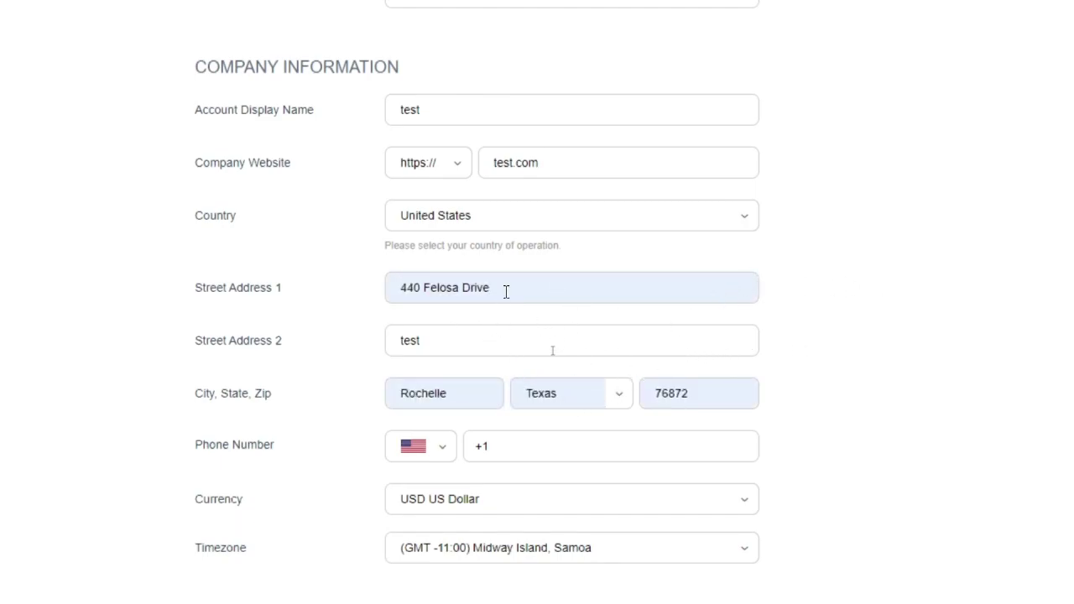
{"action": "left_click", "coordinate": [442, 341]}
{"action": "left_click", "coordinate": [558, 446]}
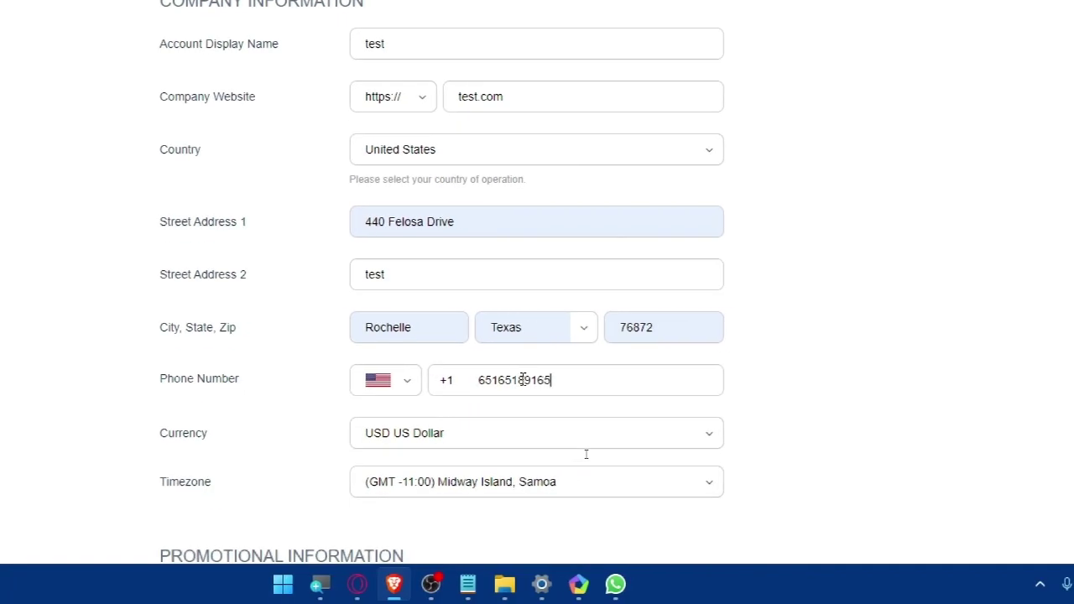
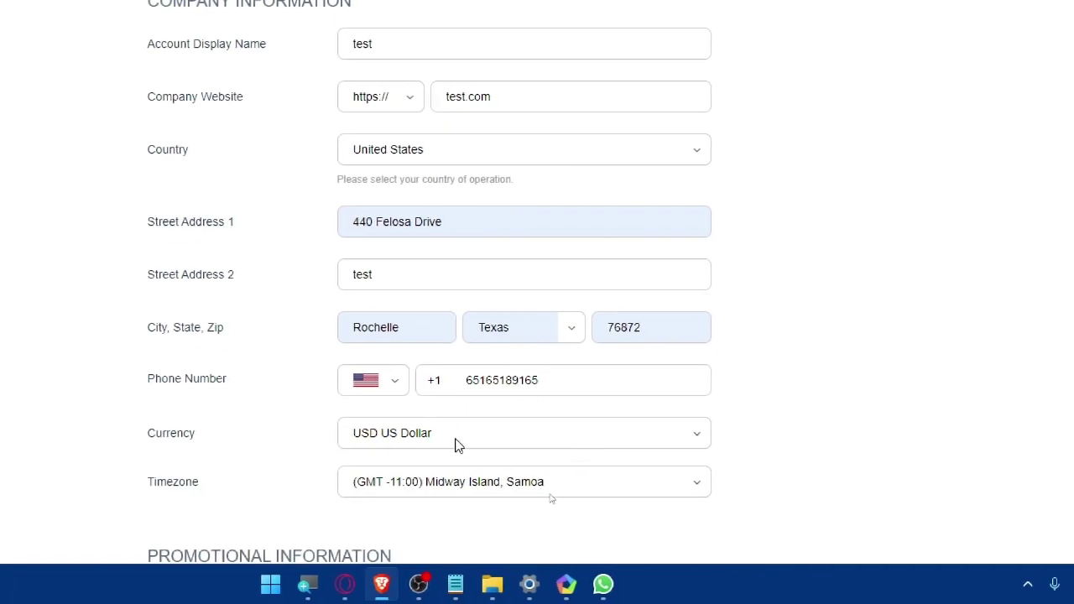
{"action": "left_click", "coordinate": [457, 445]}
{"action": "left_click", "coordinate": [457, 445]}
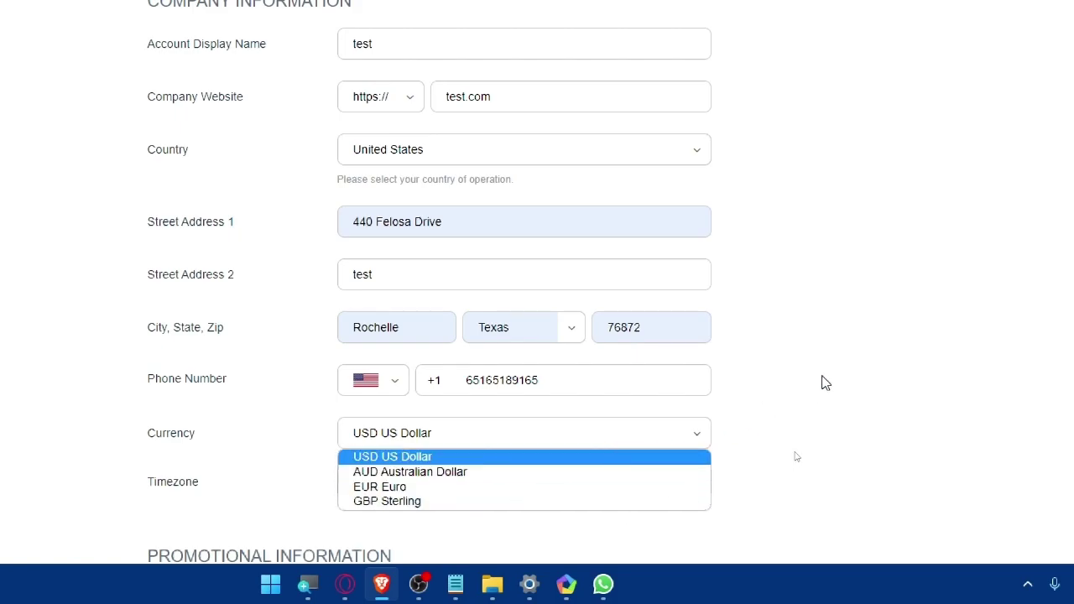
{"action": "key", "text": "Escape"}
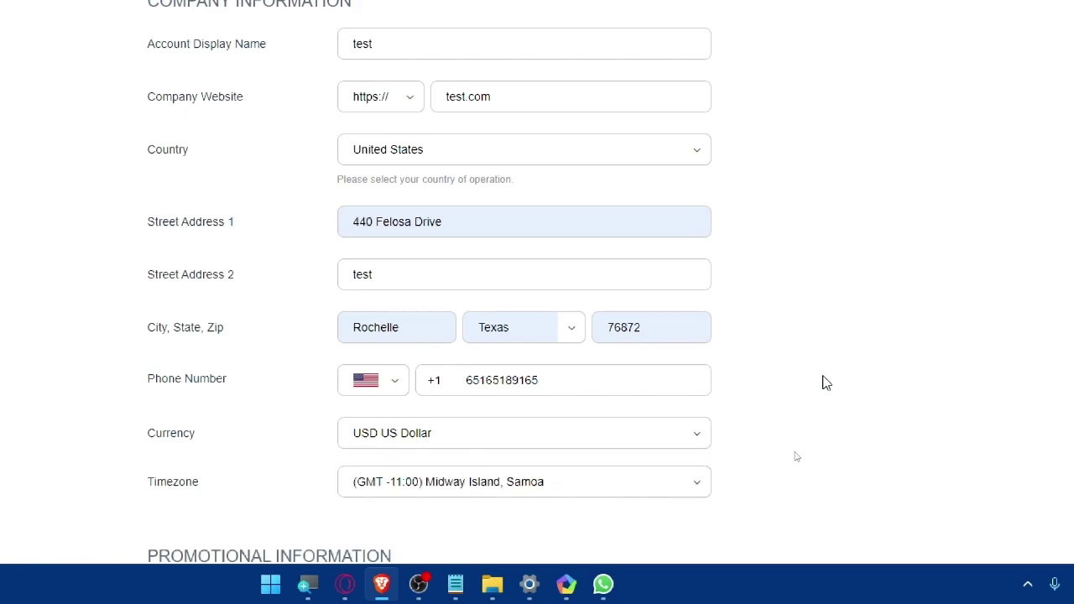
Step: Choose Content/Reviews in the Business Model dropdown of the promotional information section
{"action": "scroll", "coordinate": [409, 357], "scroll_direction": "down", "scroll_amount": 2}
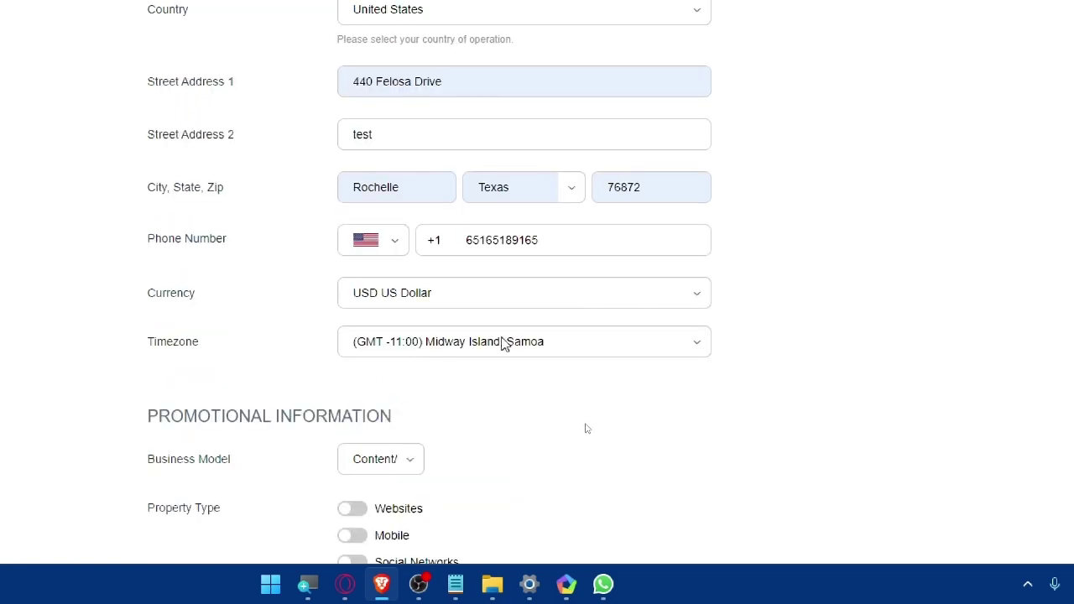
{"action": "scroll", "coordinate": [515, 345], "scroll_direction": "down", "scroll_amount": 2}
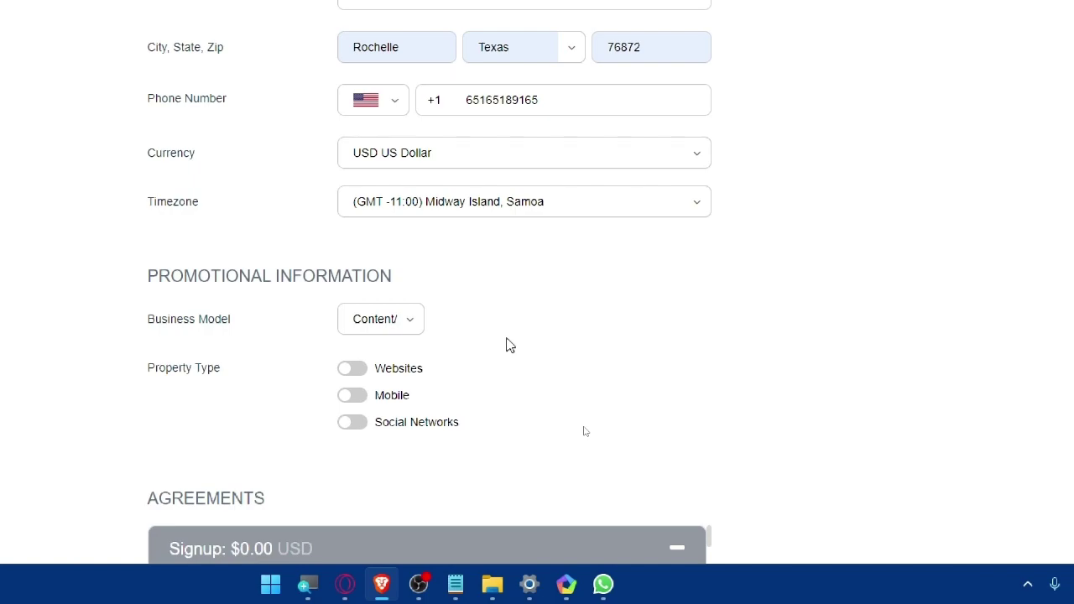
{"action": "left_click", "coordinate": [393, 328]}
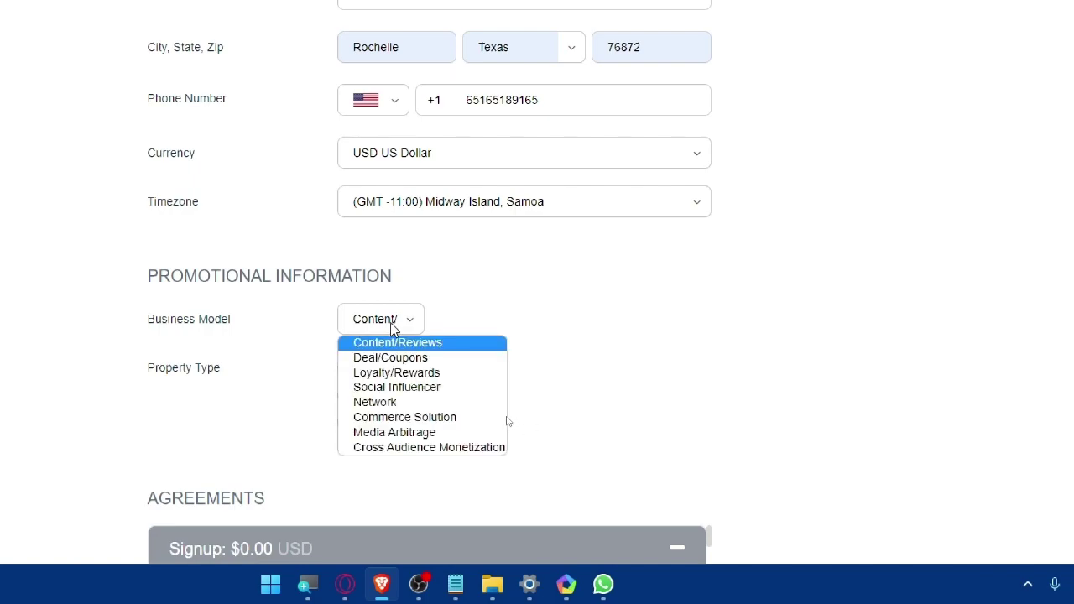
{"action": "left_click", "coordinate": [440, 344]}
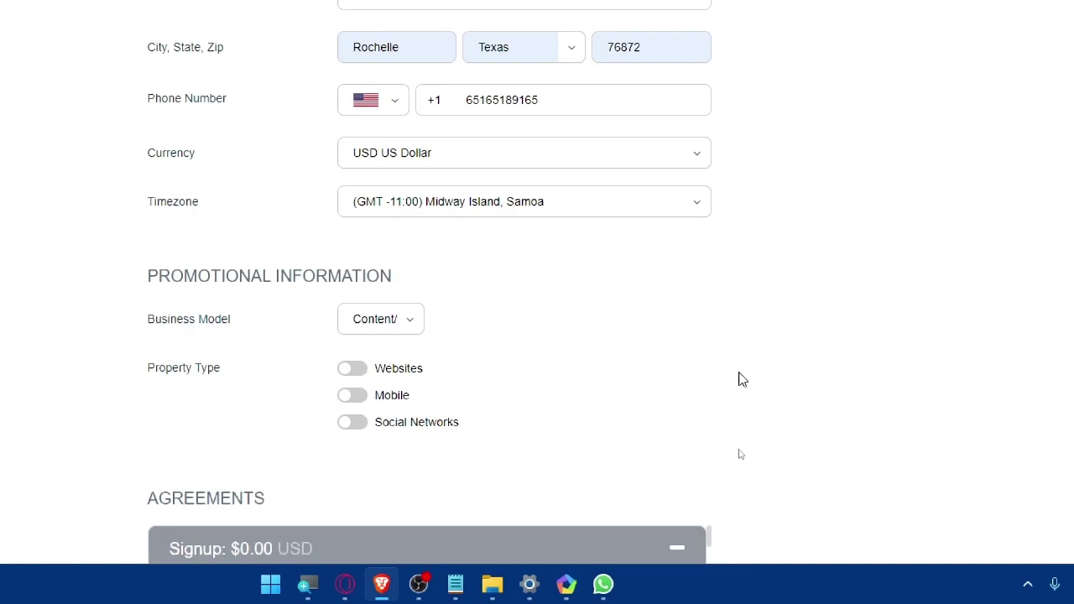
Step: Scroll through the Coinbase agreement from the Signup and Transactions payouts to the marketing guide
{"action": "scroll", "coordinate": [722, 373], "scroll_direction": "down", "scroll_amount": 5}
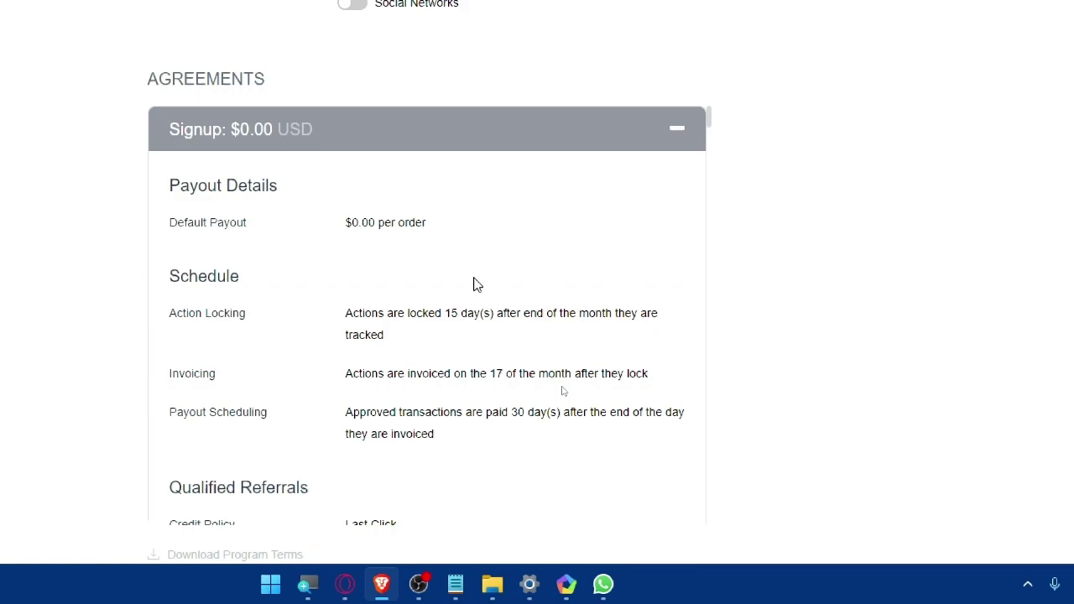
{"action": "scroll", "coordinate": [474, 284], "scroll_direction": "down", "scroll_amount": 3}
{"action": "scroll", "coordinate": [473, 285], "scroll_direction": "down", "scroll_amount": 2}
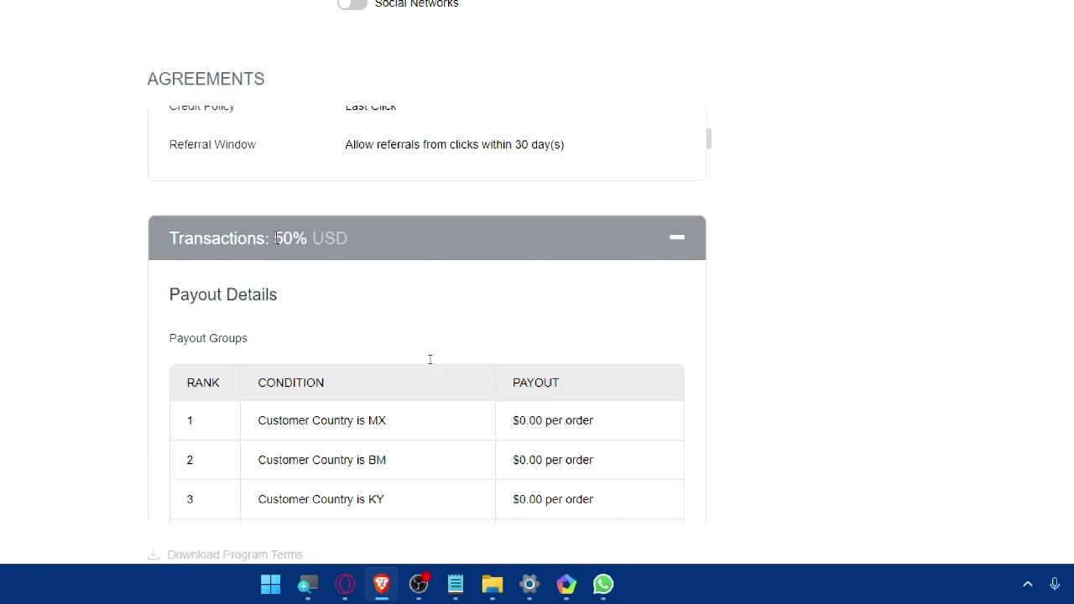
{"action": "scroll", "coordinate": [521, 286], "scroll_direction": "down", "scroll_amount": 3}
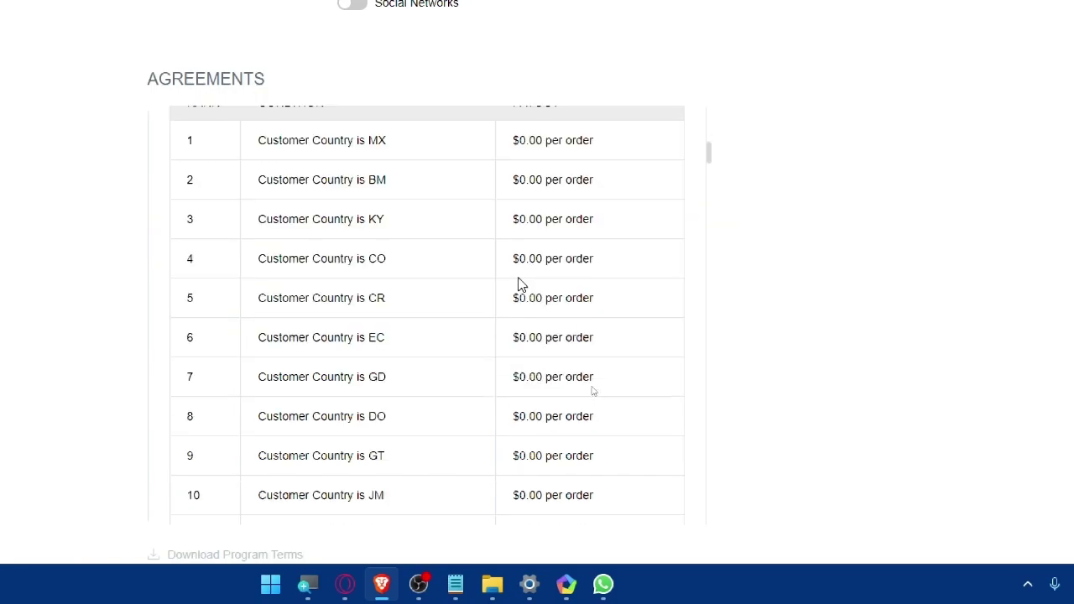
{"action": "scroll", "coordinate": [521, 286], "scroll_direction": "down", "scroll_amount": 10}
{"action": "scroll", "coordinate": [521, 285], "scroll_direction": "down", "scroll_amount": 5}
{"action": "scroll", "coordinate": [521, 285], "scroll_direction": "down", "scroll_amount": 5}
{"action": "scroll", "coordinate": [520, 285], "scroll_direction": "down", "scroll_amount": 5}
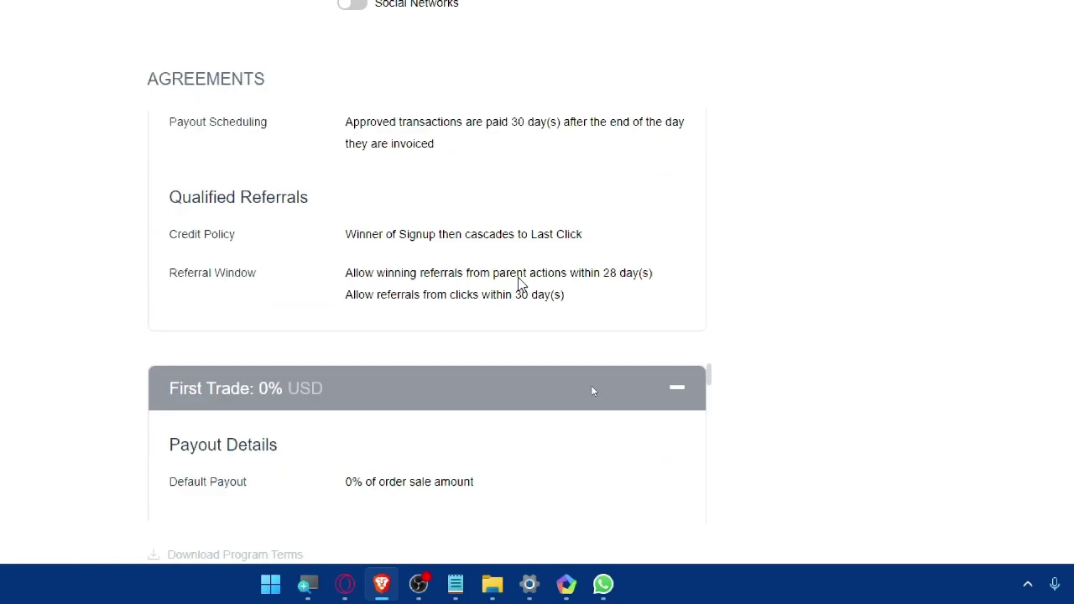
{"action": "scroll", "coordinate": [520, 285], "scroll_direction": "down", "scroll_amount": 5}
{"action": "scroll", "coordinate": [519, 286], "scroll_direction": "down", "scroll_amount": 5}
{"action": "scroll", "coordinate": [518, 285], "scroll_direction": "down", "scroll_amount": 5}
{"action": "scroll", "coordinate": [519, 286], "scroll_direction": "down", "scroll_amount": 5}
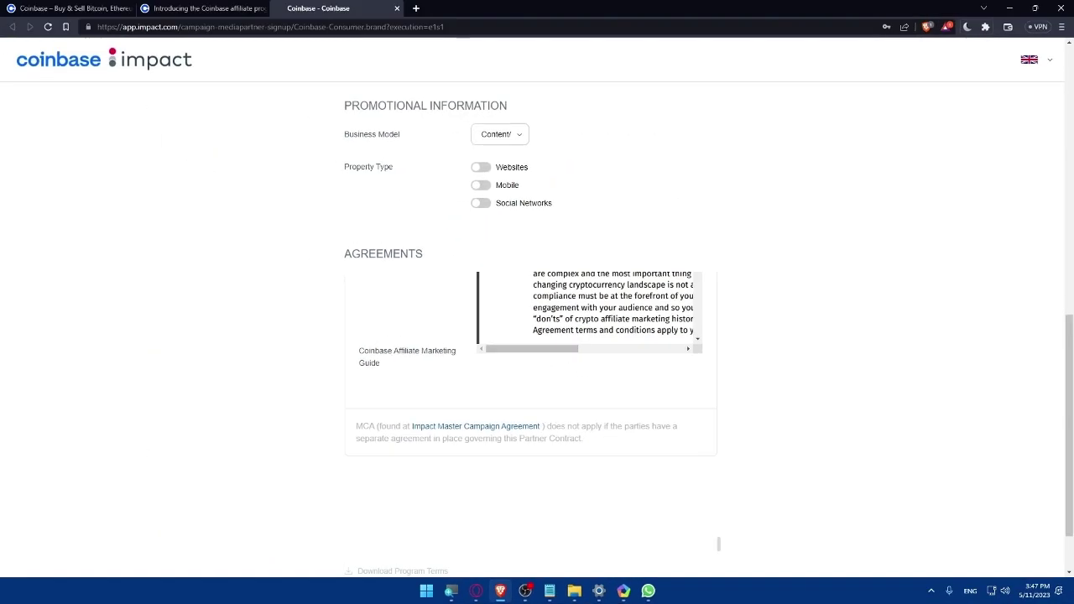
Step: Dismiss the Windows search panel, check the Sign Up button at the bottom, then return upward
{"action": "key", "text": "super"}
{"action": "key", "text": "Escape"}
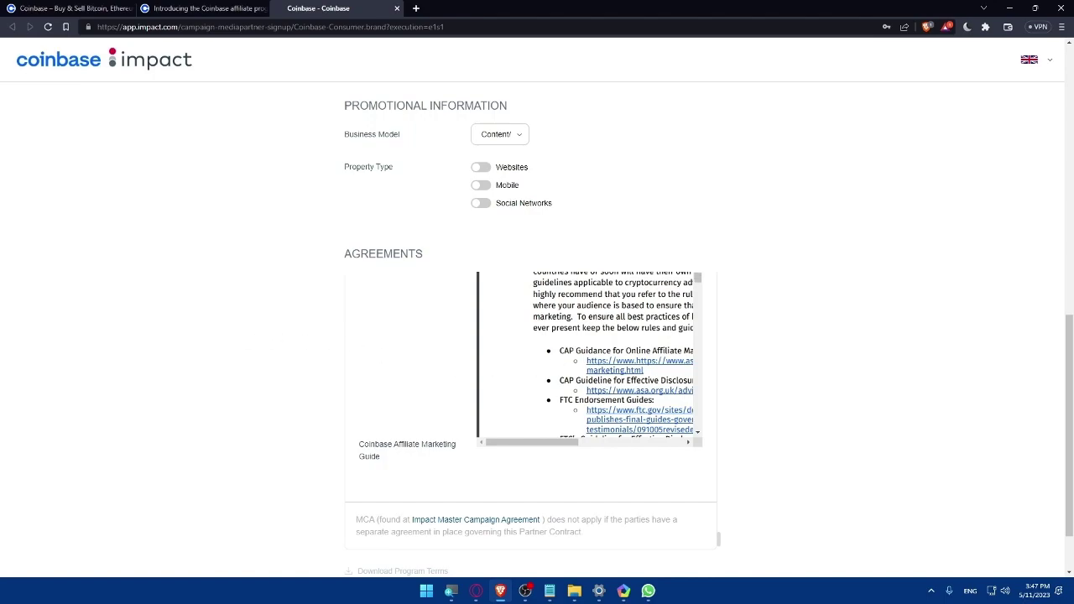
{"action": "scroll", "coordinate": [505, 351], "scroll_direction": "down", "scroll_amount": 3}
{"action": "scroll", "coordinate": [453, 345], "scroll_direction": "down", "scroll_amount": 2}
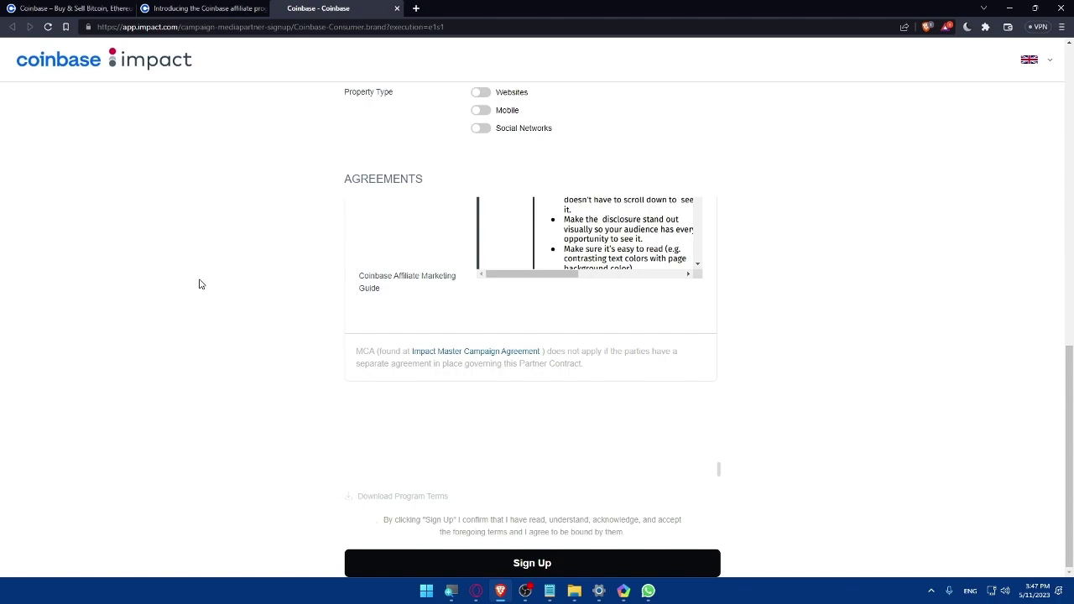
{"action": "scroll", "coordinate": [204, 281], "scroll_direction": "up", "scroll_amount": 15}
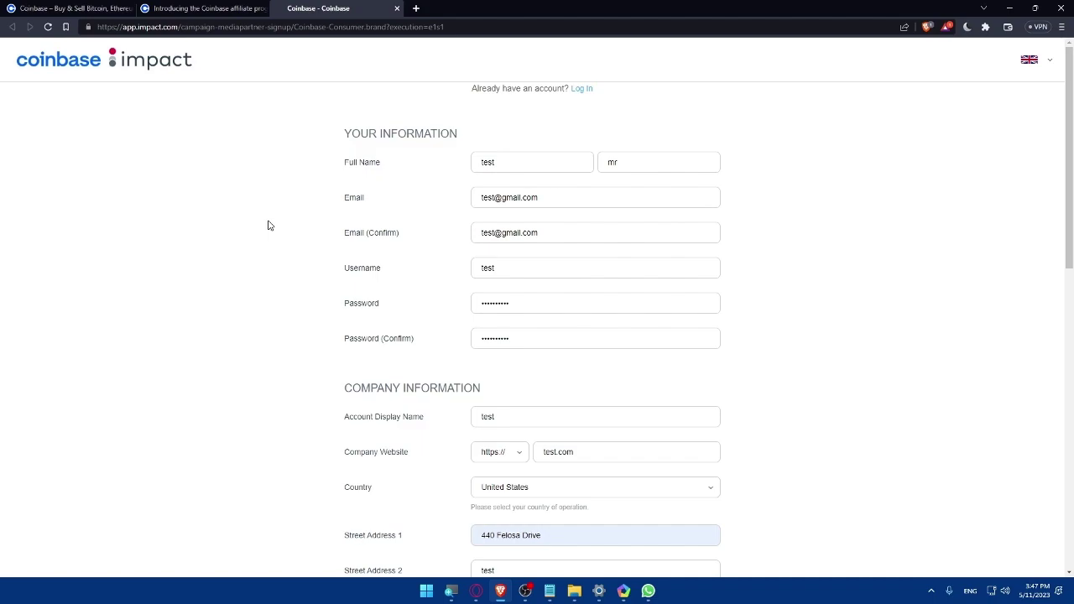
{"action": "left_click", "coordinate": [476, 590]}
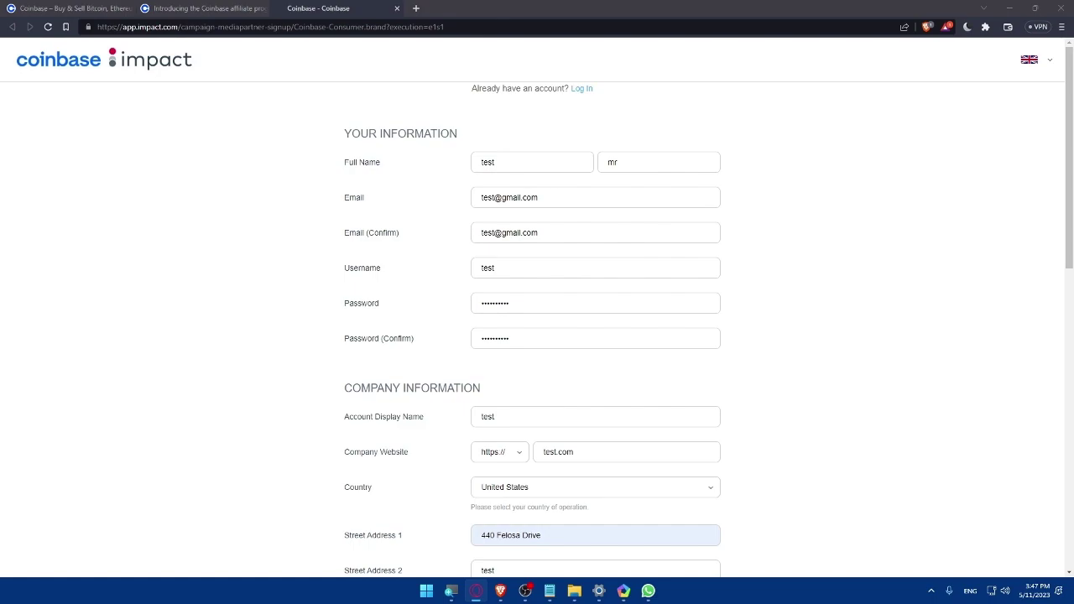